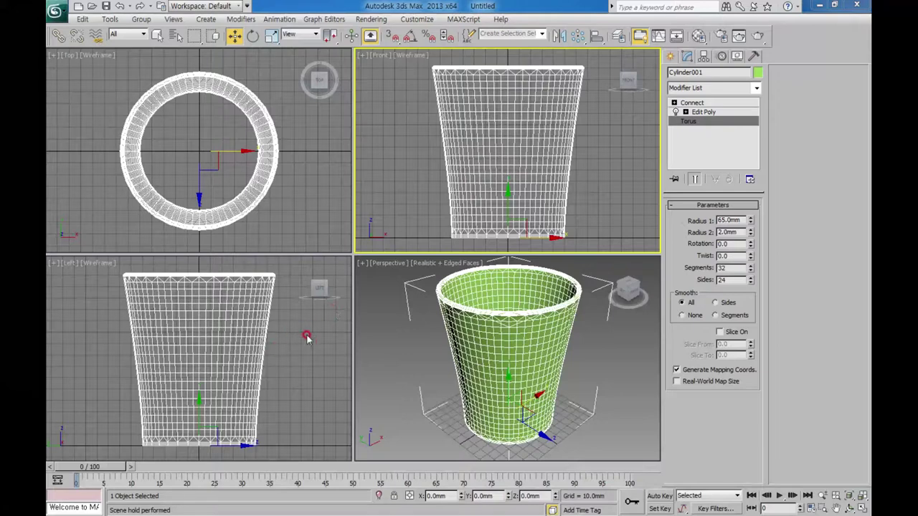
# Select the finished cup in the Perspective view and delete it, leaving an empty scene
pyautogui.click(365, 366)
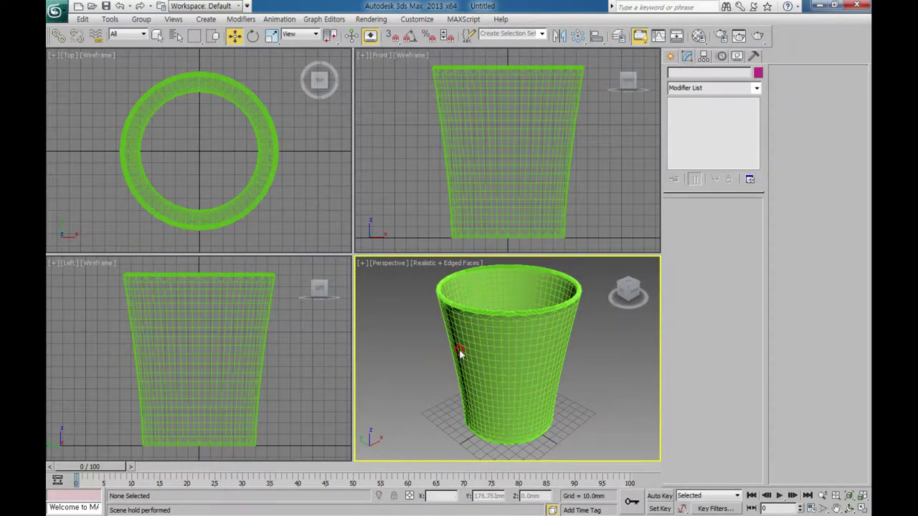
pyautogui.keyDown('alt'); pyautogui.moveTo(592, 383); pyautogui.dragTo(530, 363, button='middle'); pyautogui.keyUp('alt')
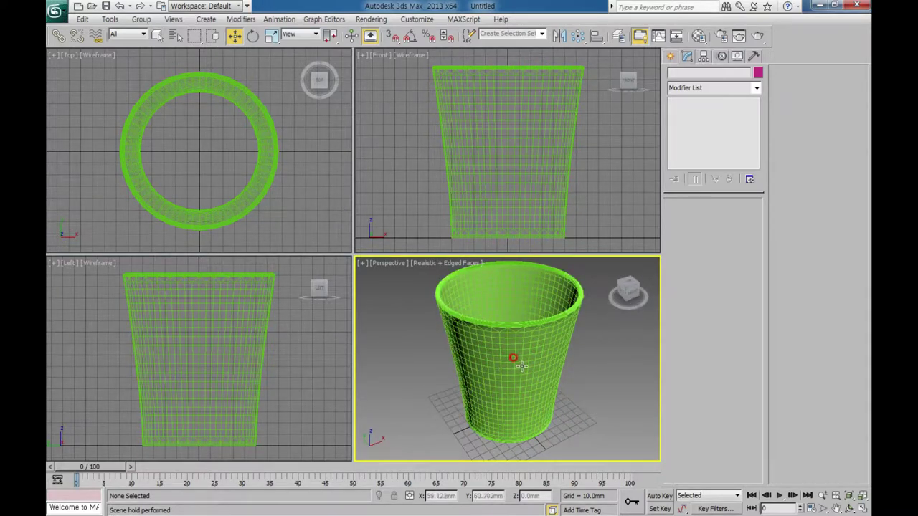
pyautogui.click(514, 358)
pyautogui.press('Delete')
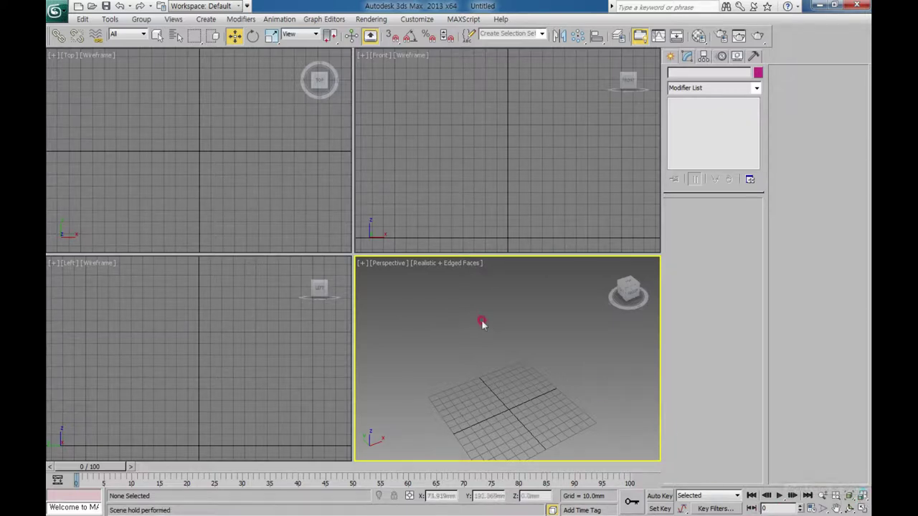
# Create a Standard Primitives cylinder in the Top view with 50mm radius and 5mm height
pyautogui.click(862, 495)
pyautogui.click(256, 169)
pyautogui.click(670, 57)
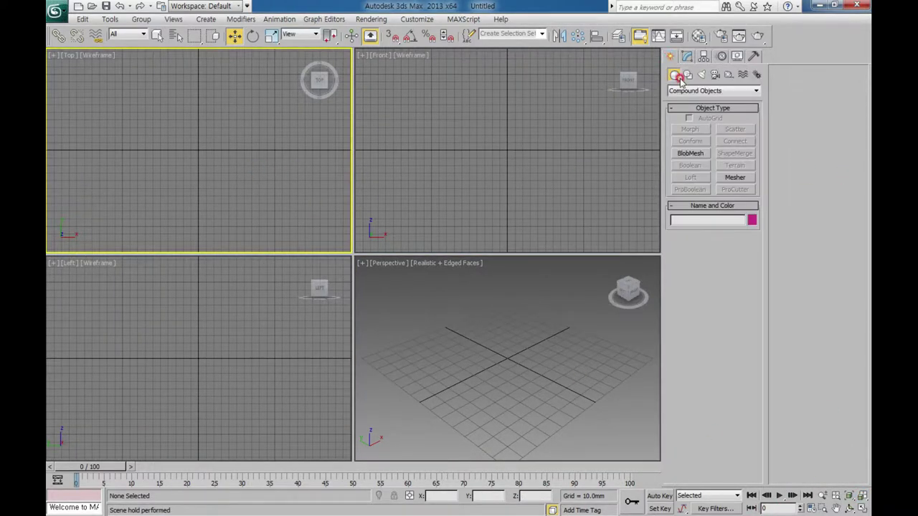
pyautogui.click(680, 90)
pyautogui.click(708, 99)
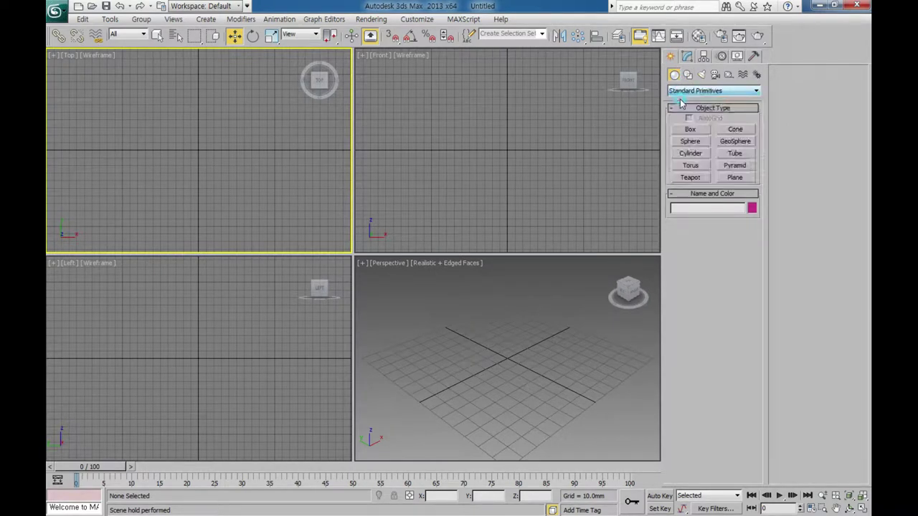
pyautogui.click(709, 154)
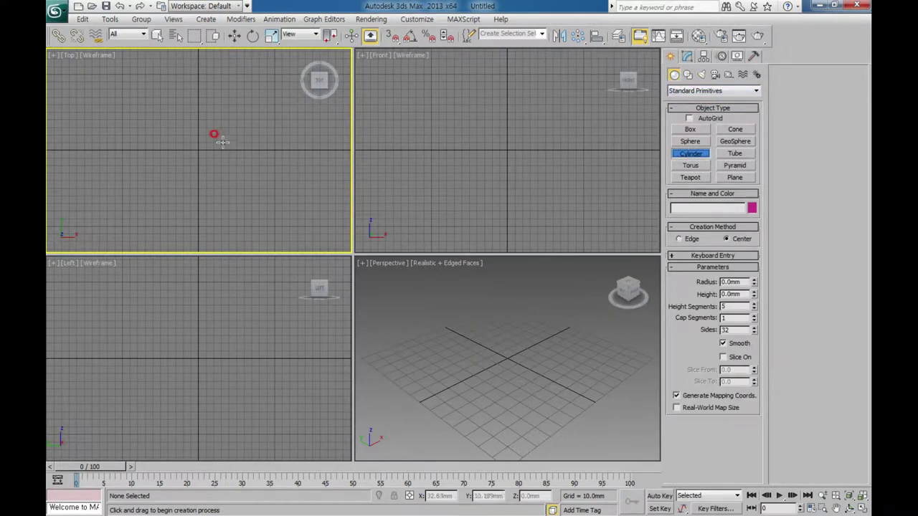
pyautogui.moveTo(199, 151); pyautogui.dragTo(228, 113)
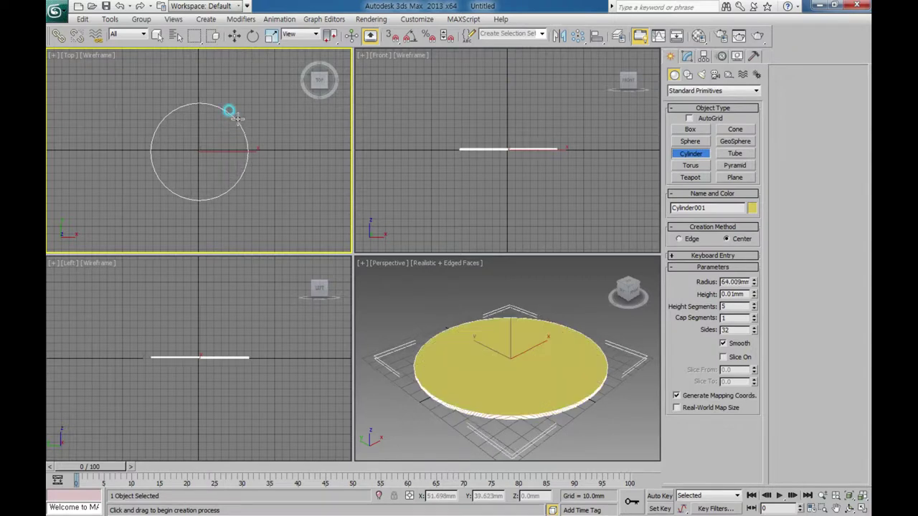
pyautogui.click(232, 106)
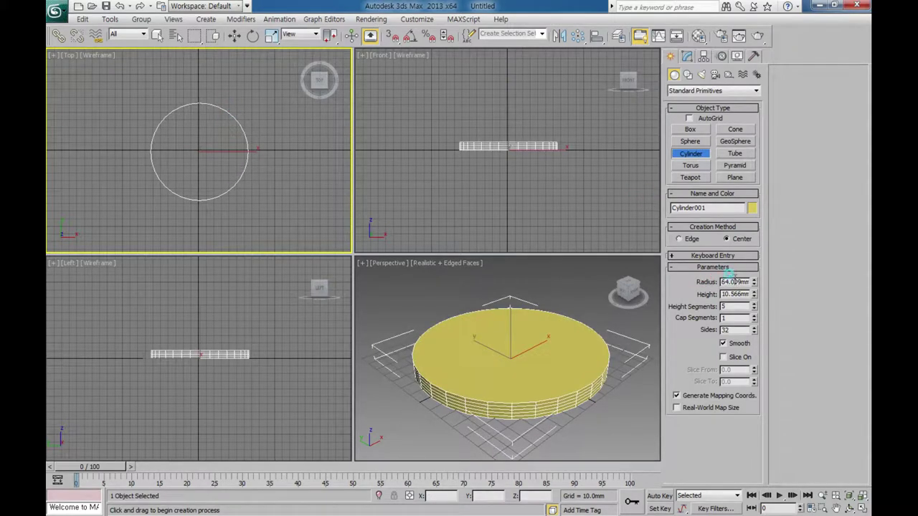
pyautogui.write('50')
pyautogui.press('Tab')
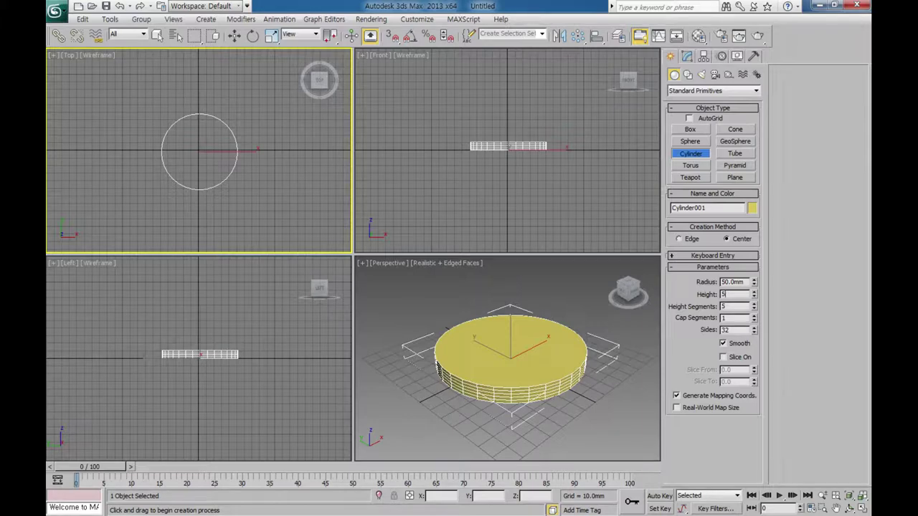
pyautogui.press('Tab')
pyautogui.click(724, 320)
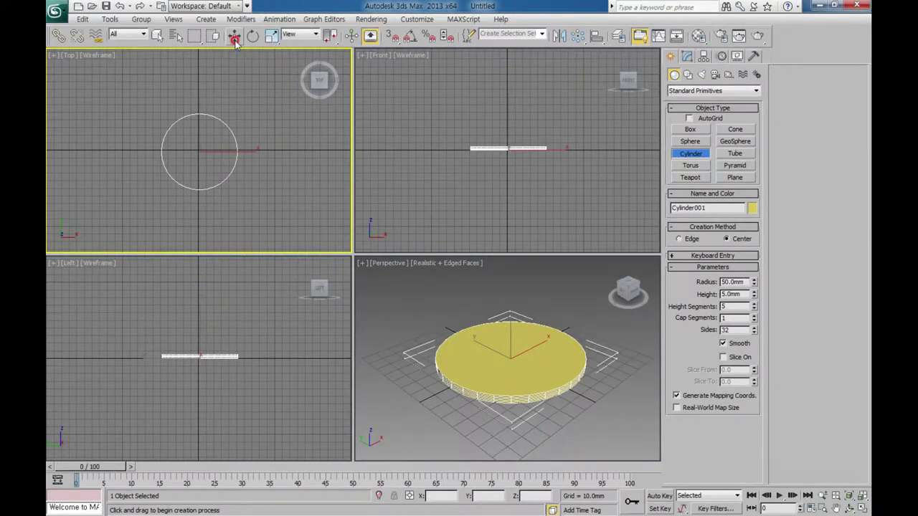
# Zero the cylinder's X and Y in Move Transform Type-In to centre it at the origin
pyautogui.click(235, 37)
pyautogui.rightClick(235, 37)
pyautogui.rightClick(348, 145)
pyautogui.rightClick(347, 157)
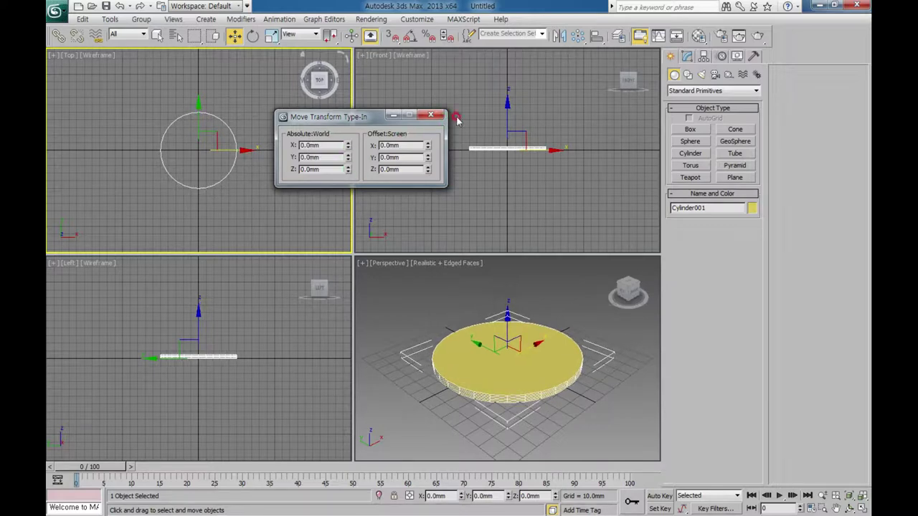
pyautogui.click(430, 114)
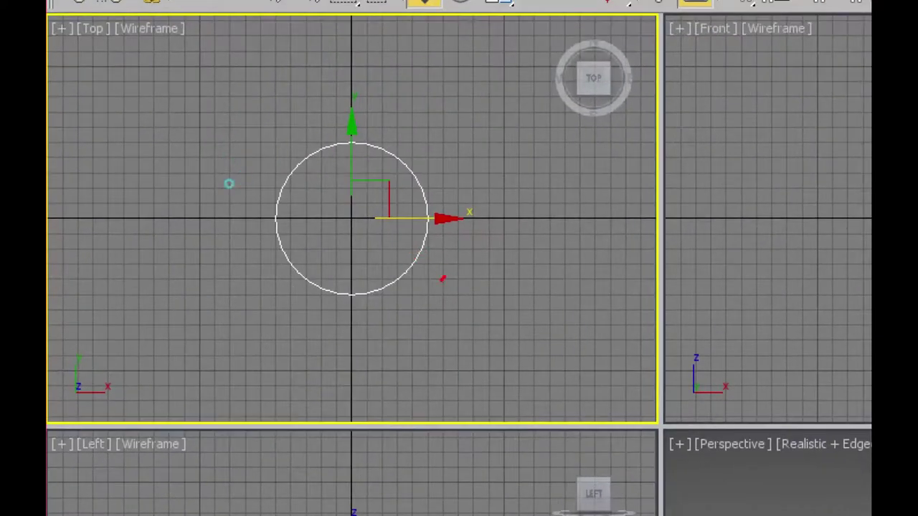
pyautogui.moveTo(243, 179); pyautogui.dragTo(218, 188)
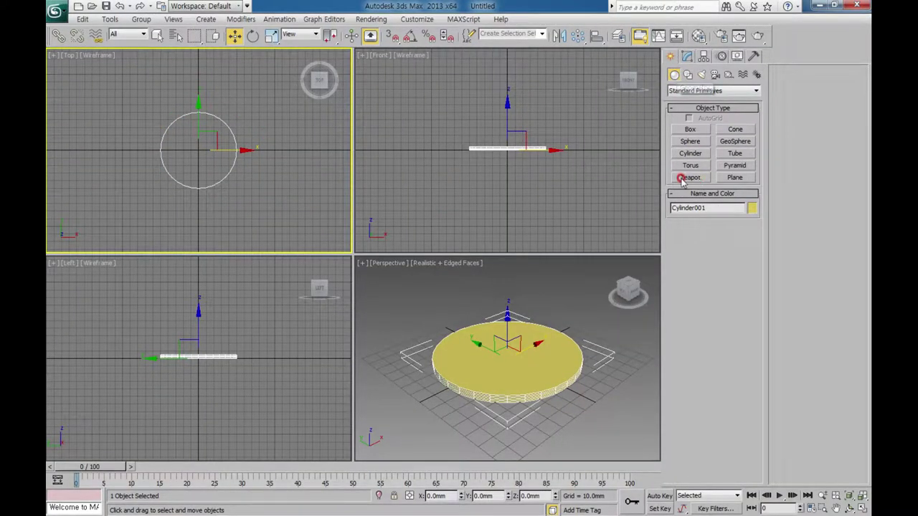
# Draw a torus around the cylinder with Radius 1 of 70mm and Radius 2 of 3mm
pyautogui.click(690, 166)
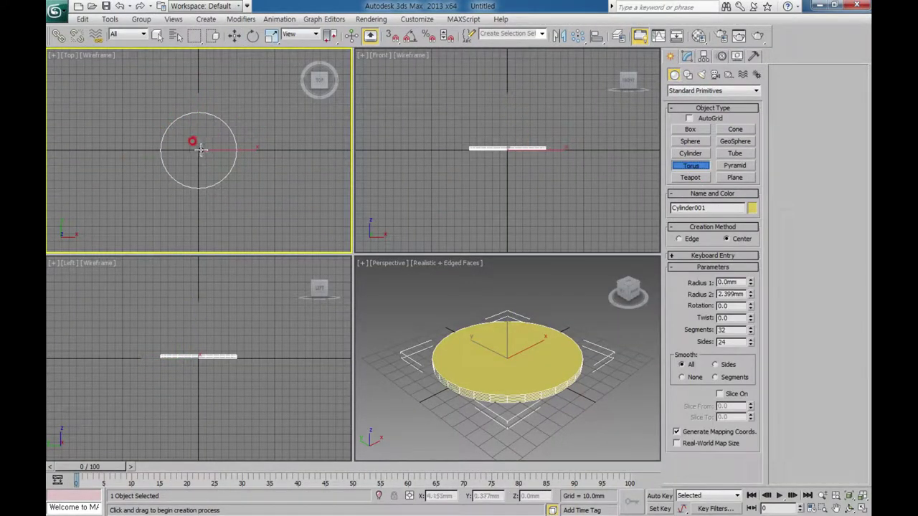
pyautogui.moveTo(201, 149); pyautogui.dragTo(244, 112)
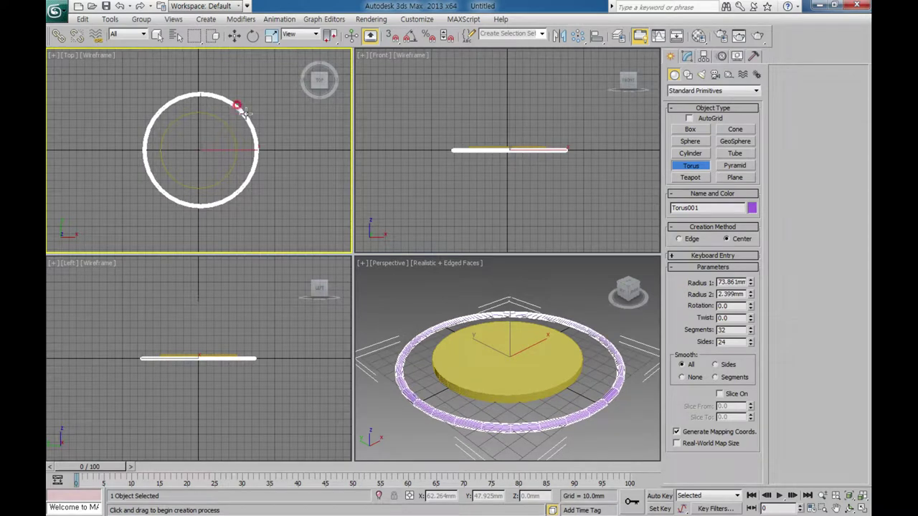
pyautogui.click(240, 109)
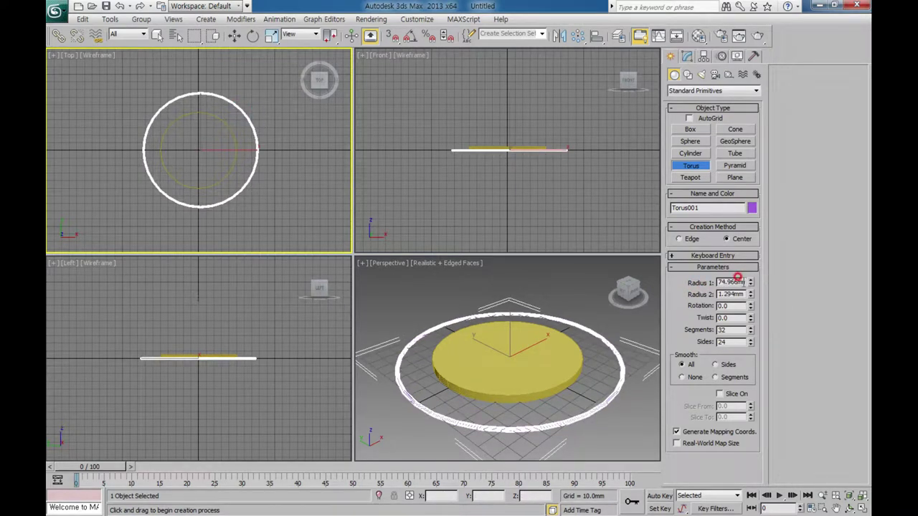
pyautogui.write('70')
pyautogui.press('Tab')
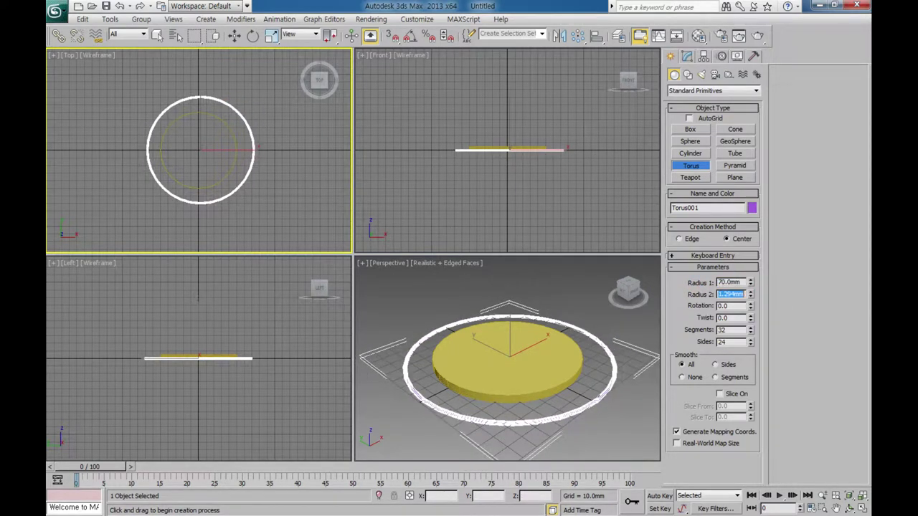
pyautogui.write('3')
pyautogui.press('Tab')
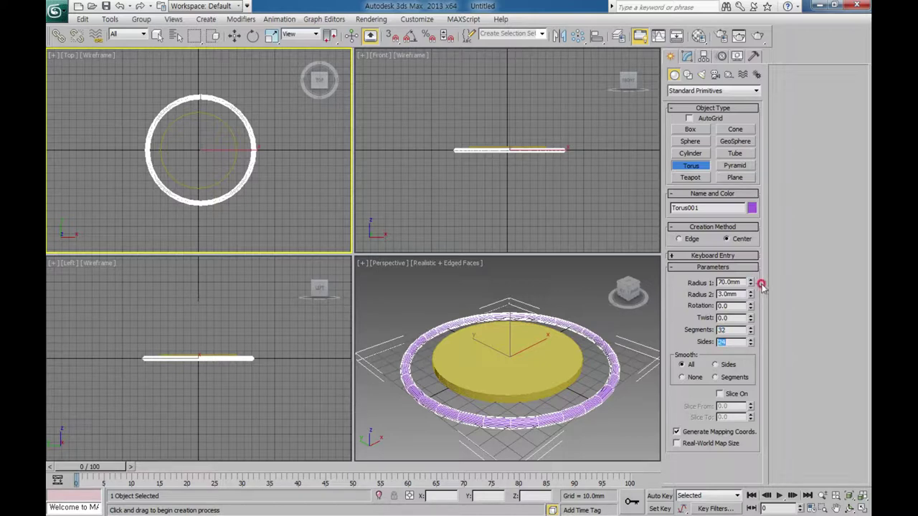
pyautogui.click(624, 336)
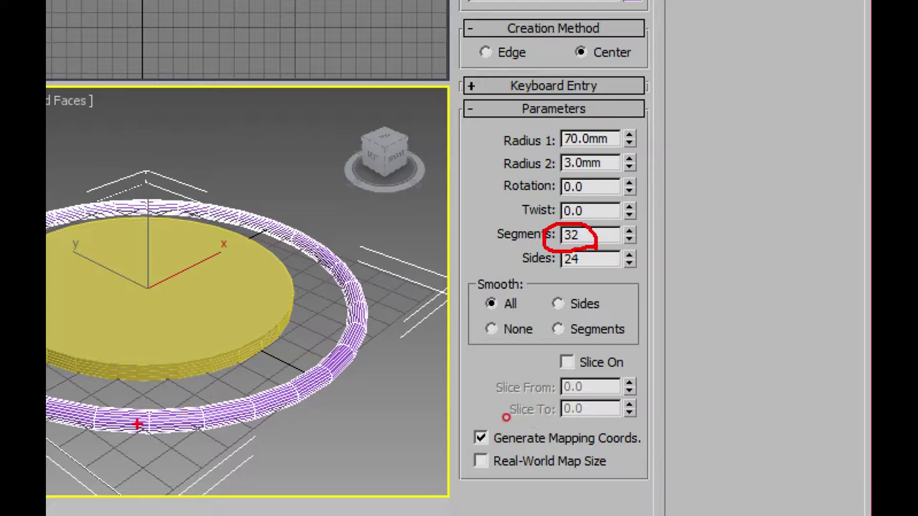
pyautogui.moveTo(188, 342); pyautogui.dragTo(203, 357)
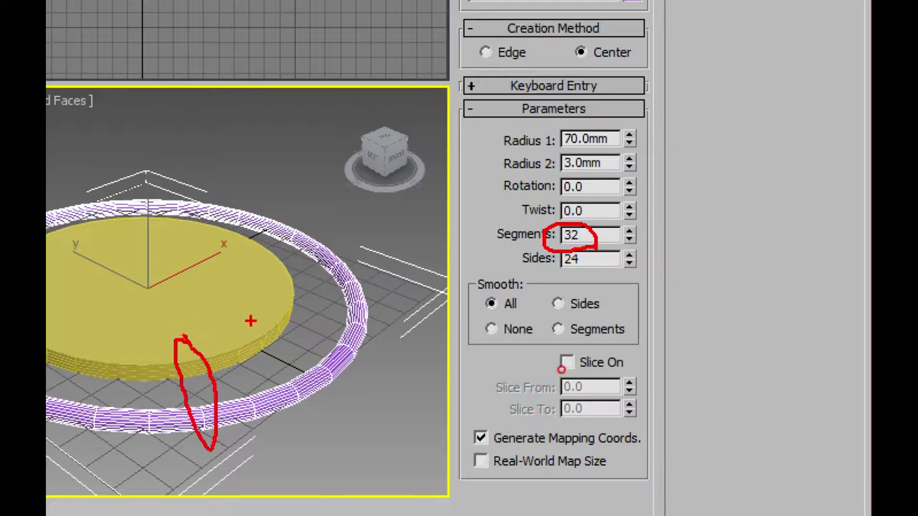
pyautogui.moveTo(231, 309); pyautogui.dragTo(258, 387)
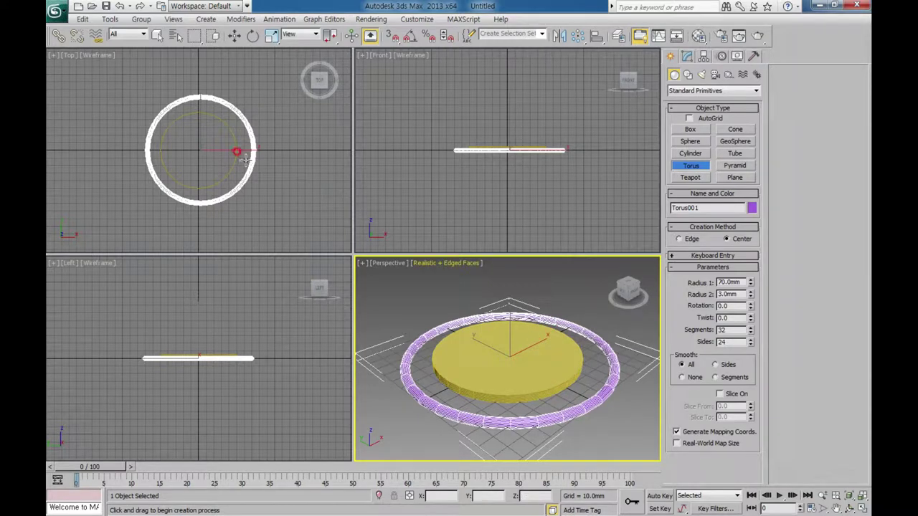
# Centre the torus at X/Y 0 and raise it to Z 150mm via Move Transform Type-In
pyautogui.click(236, 37)
pyautogui.rightClick(236, 37)
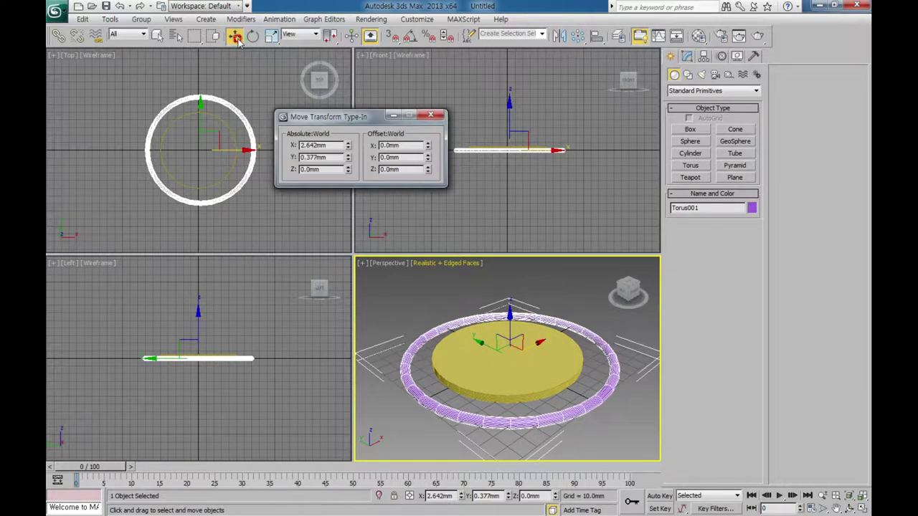
pyautogui.click(353, 150)
pyautogui.rightClick(348, 146)
pyautogui.rightClick(347, 157)
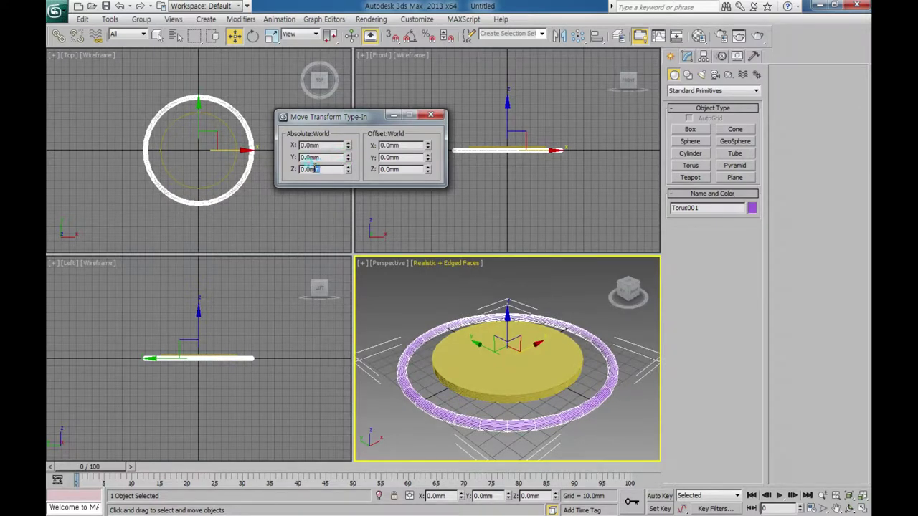
pyautogui.write('150')
pyautogui.press('Return')
pyautogui.click(293, 143)
pyautogui.click(430, 116)
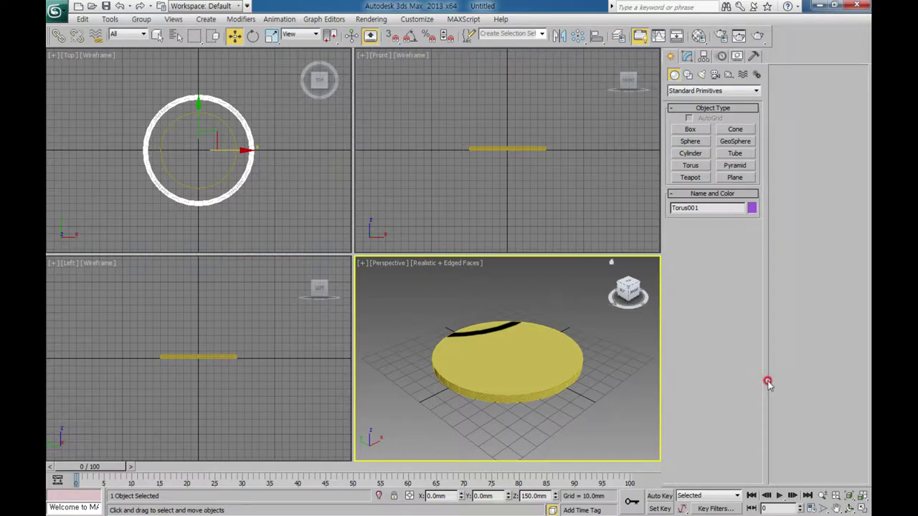
# Zoom to fit both objects, then select the cylinder base and show its Modify panel parameters
pyautogui.click(862, 494)
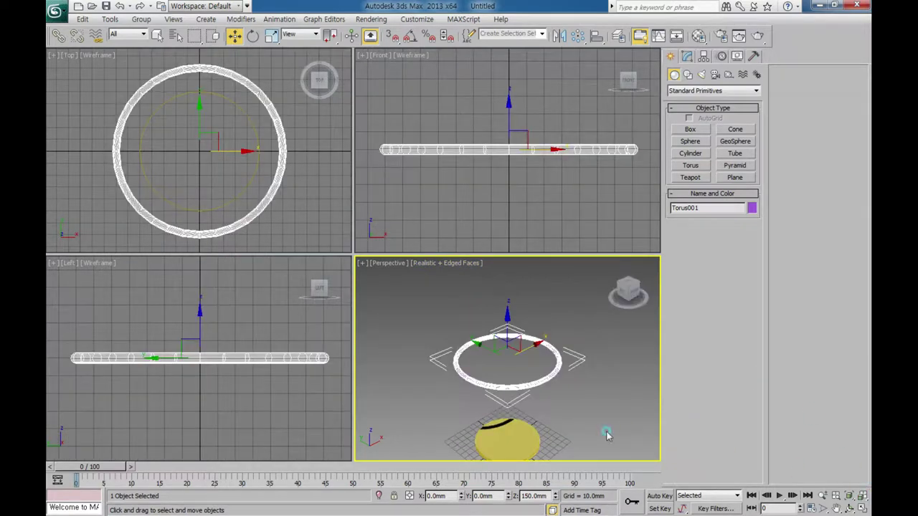
pyautogui.click(606, 432)
pyautogui.click(863, 499)
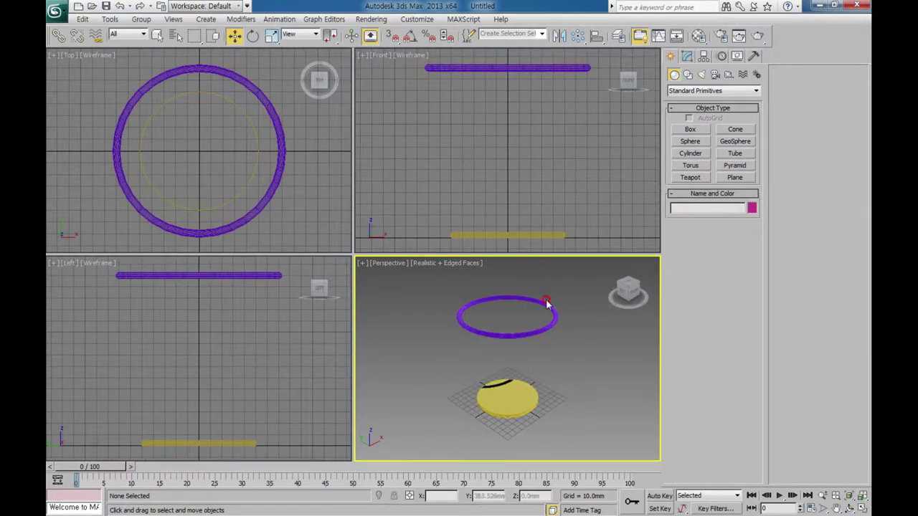
pyautogui.click(516, 400)
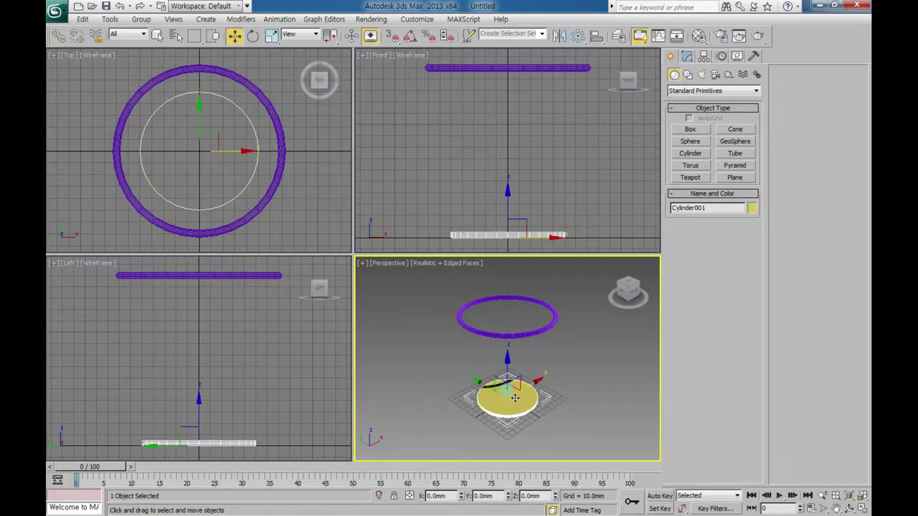
pyautogui.click(524, 336)
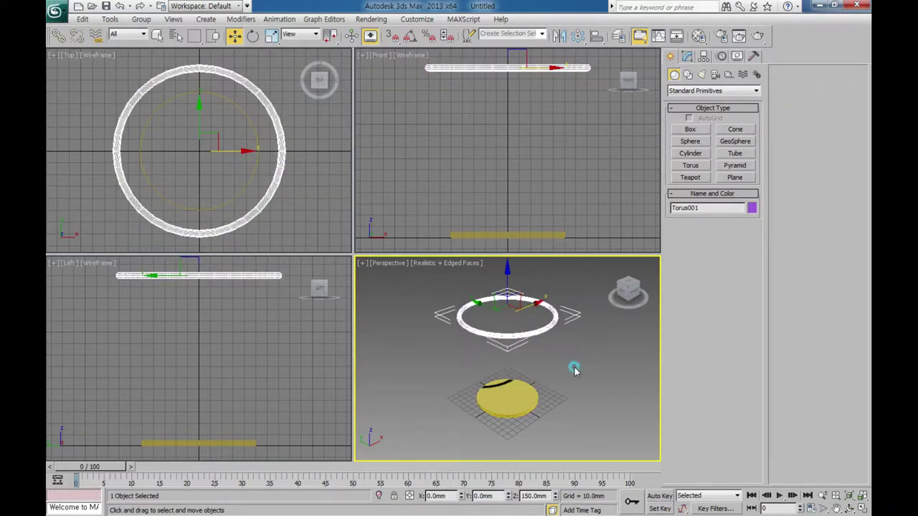
pyautogui.click(574, 369)
pyautogui.click(513, 398)
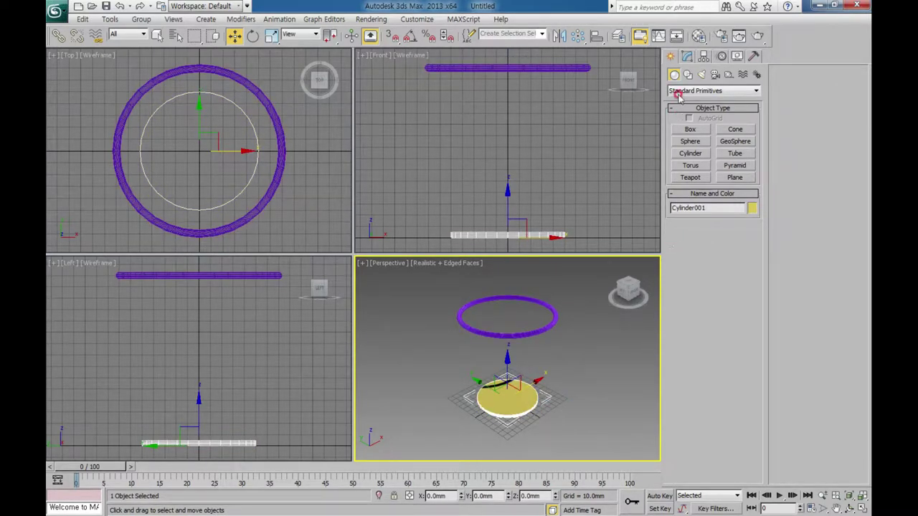
pyautogui.click(687, 56)
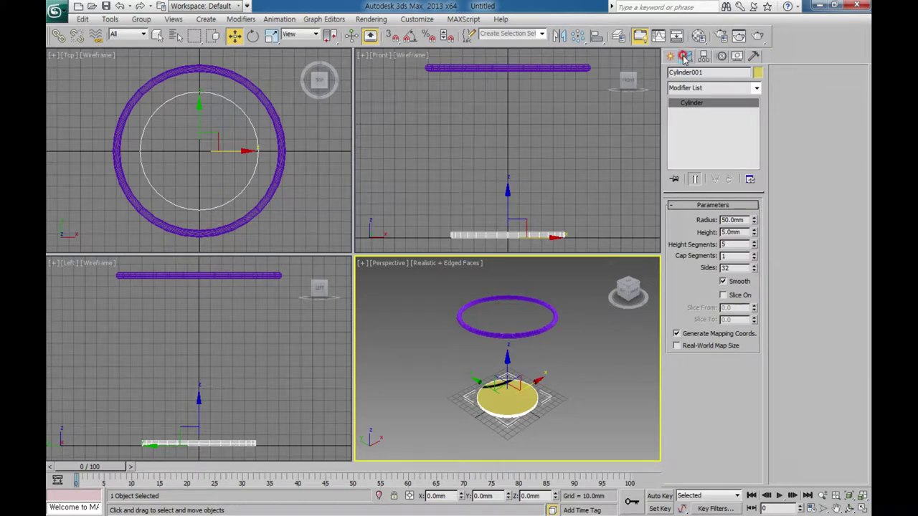
# Add an Edit Poly modifier to the cylinder, briefly trying Vertex selection, then select the torus
pyautogui.click(710, 89)
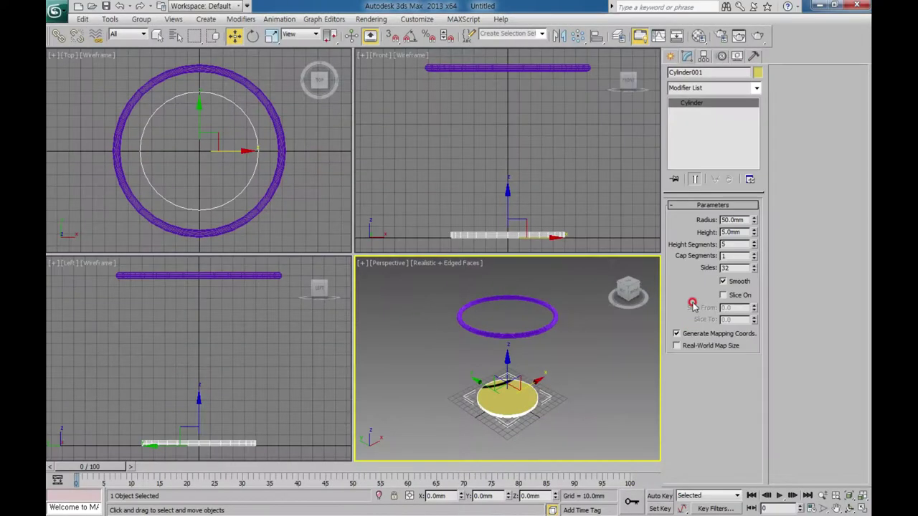
pyautogui.click(689, 87)
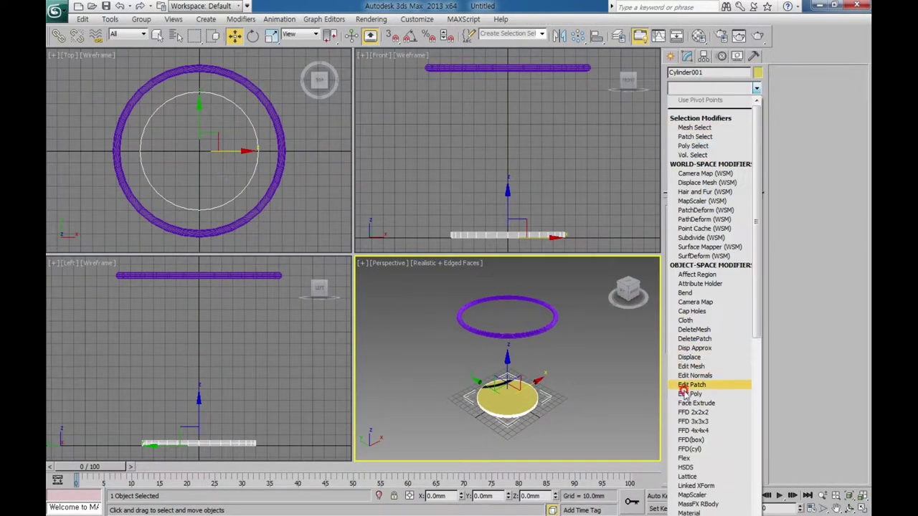
pyautogui.click(697, 393)
pyautogui.click(682, 294)
pyautogui.moveTo(432, 211); pyautogui.dragTo(576, 237)
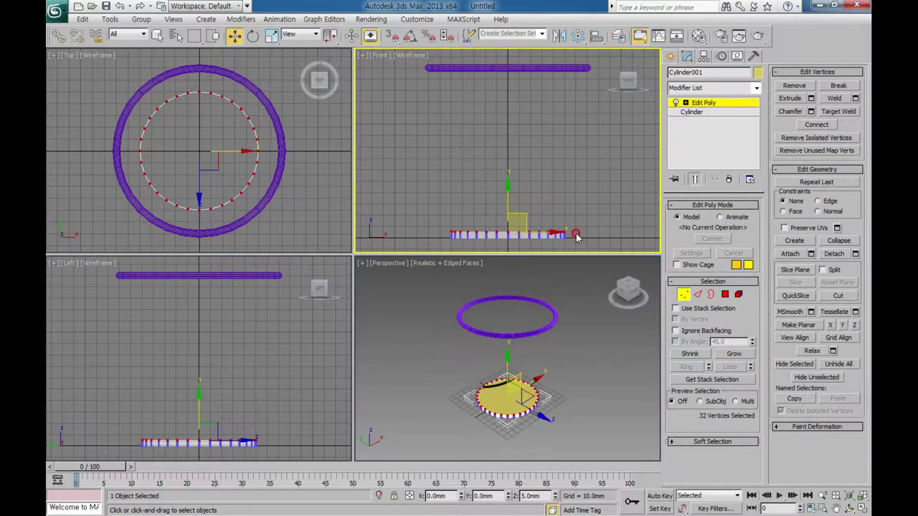
pyautogui.click(576, 237)
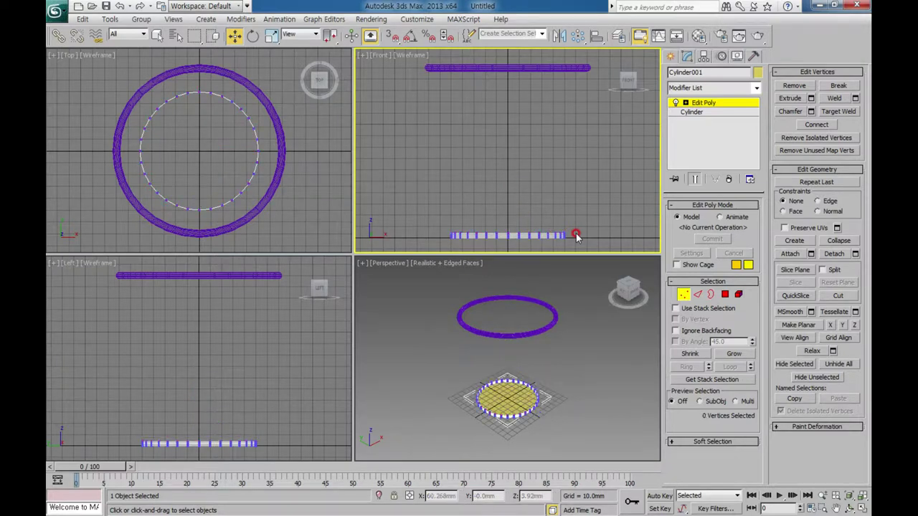
pyautogui.click(683, 294)
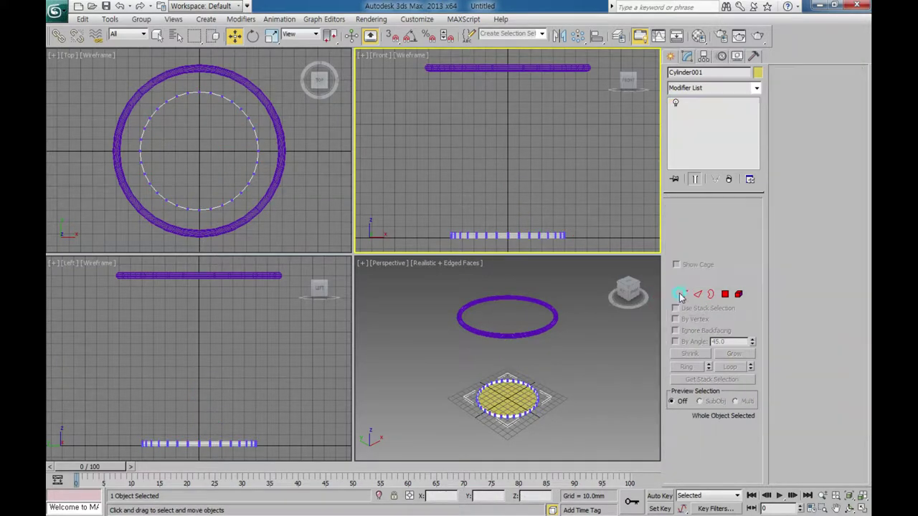
pyautogui.click(529, 68)
pyautogui.click(712, 88)
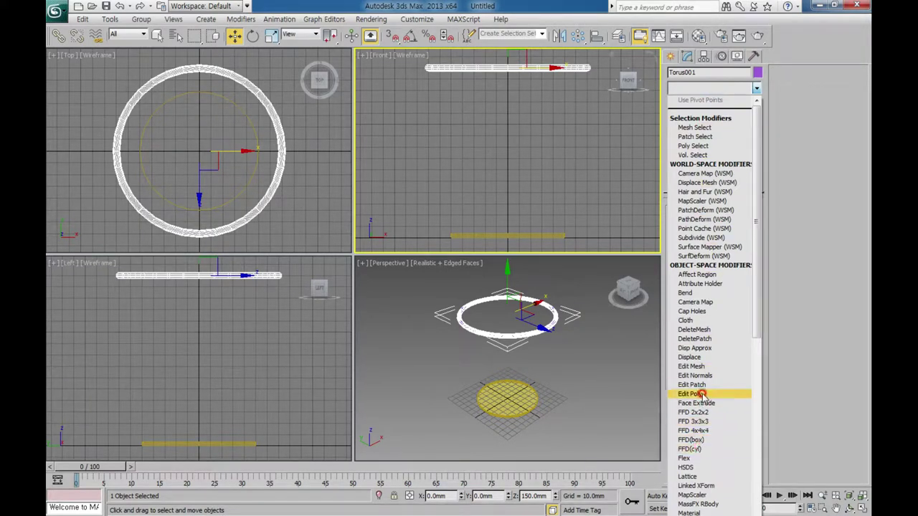
# Apply Edit Poly to Torus001, briefly toggling Vertex sub-object mode on and off
pyautogui.click(693, 393)
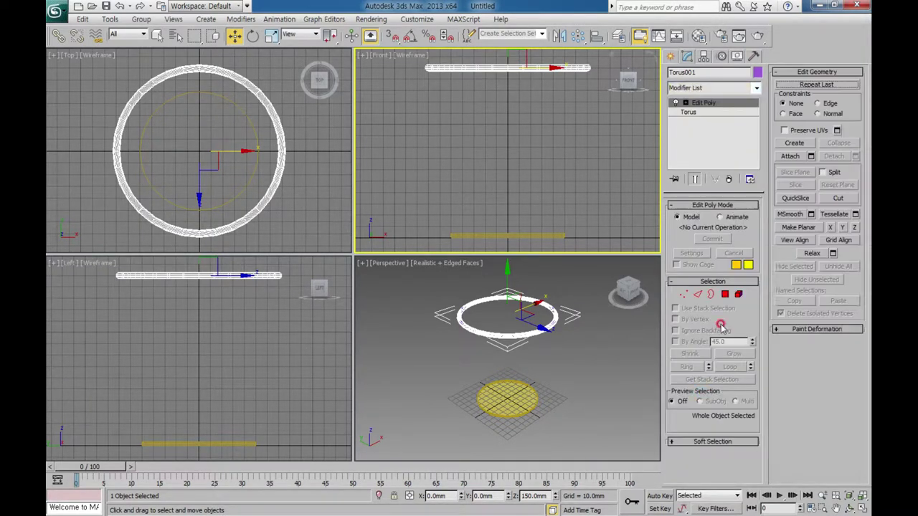
pyautogui.click(682, 295)
pyautogui.moveTo(390, 125)
pyautogui.mouseDown()
pyautogui.moveTo(619, 89)
pyautogui.moveTo(600, 73)
pyautogui.mouseUp()
pyautogui.click(591, 105)
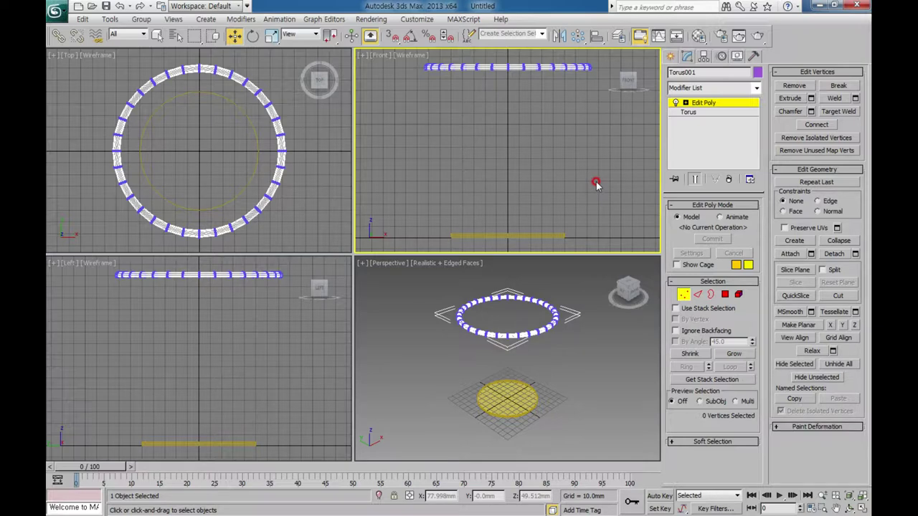
pyautogui.click(683, 293)
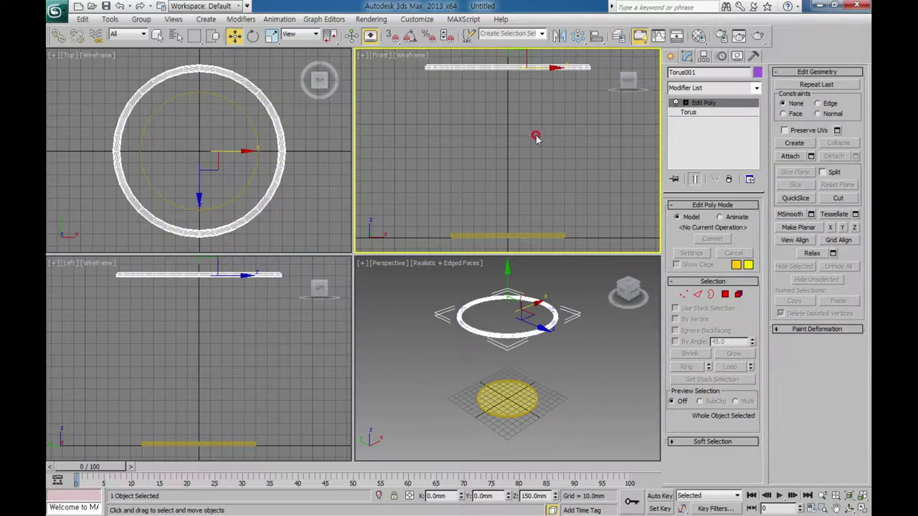
# With the cylinder selected, create a Connect compound object and pick the torus as its operand
pyautogui.click(571, 375)
pyautogui.click(510, 387)
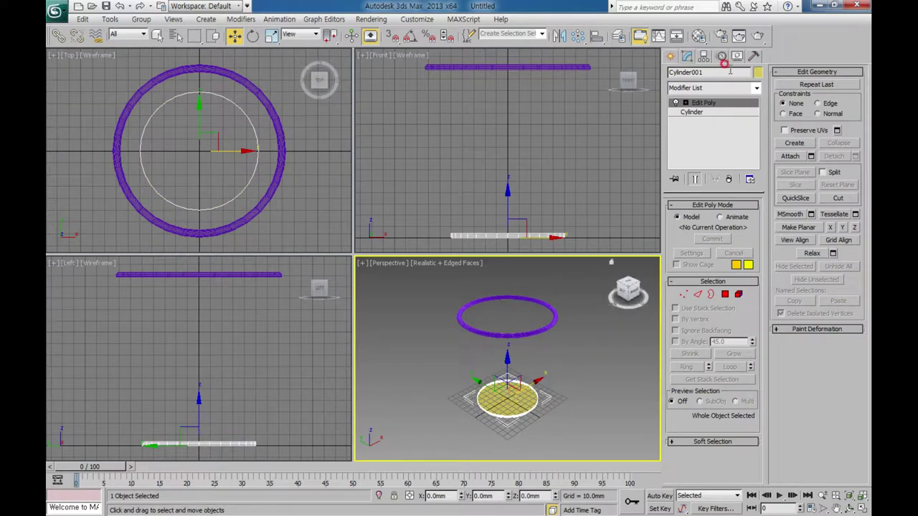
pyautogui.click(666, 57)
pyautogui.click(685, 91)
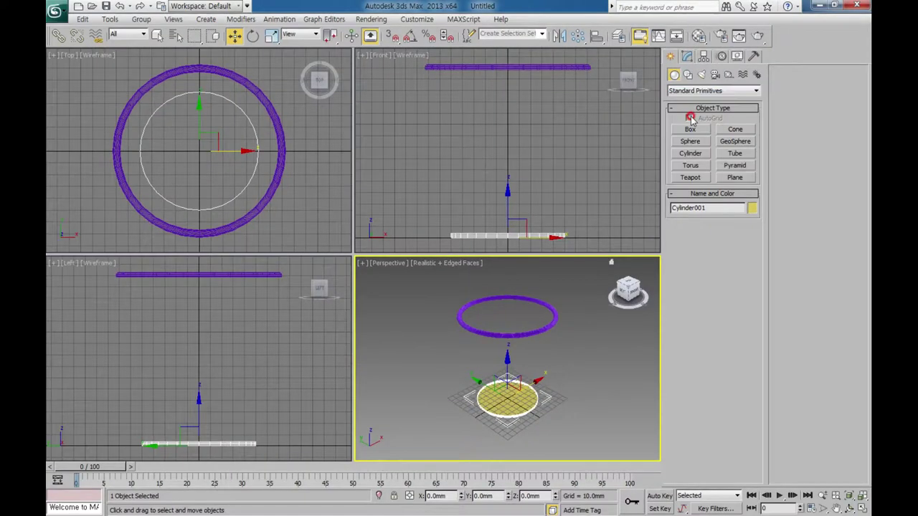
pyautogui.click(684, 91)
pyautogui.click(689, 116)
pyautogui.click(734, 141)
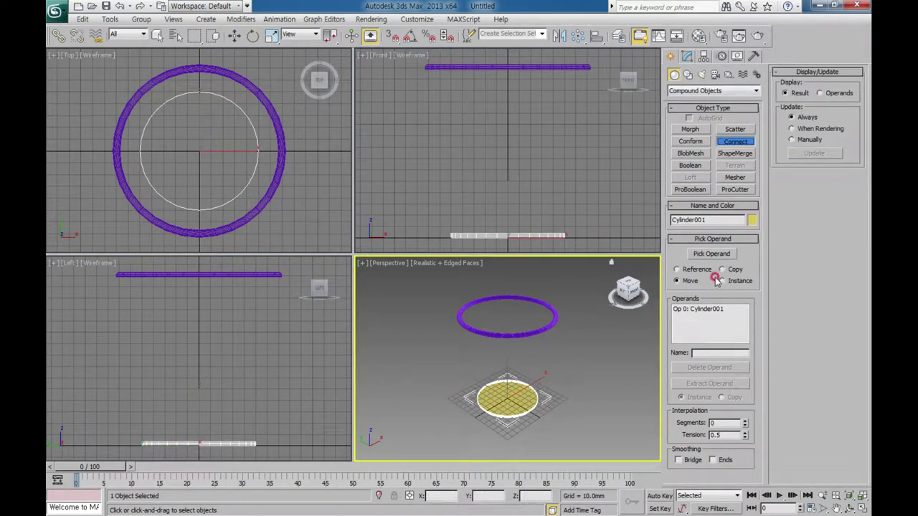
pyautogui.click(710, 255)
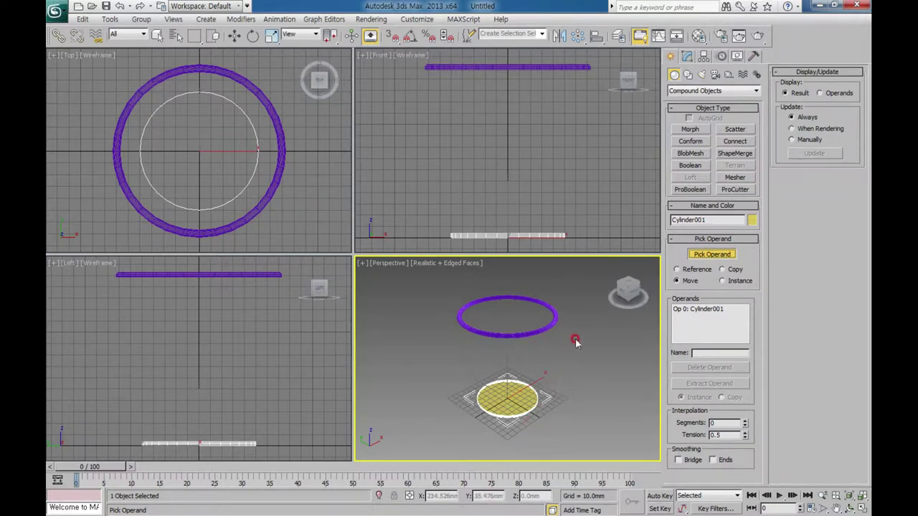
pyautogui.click(547, 328)
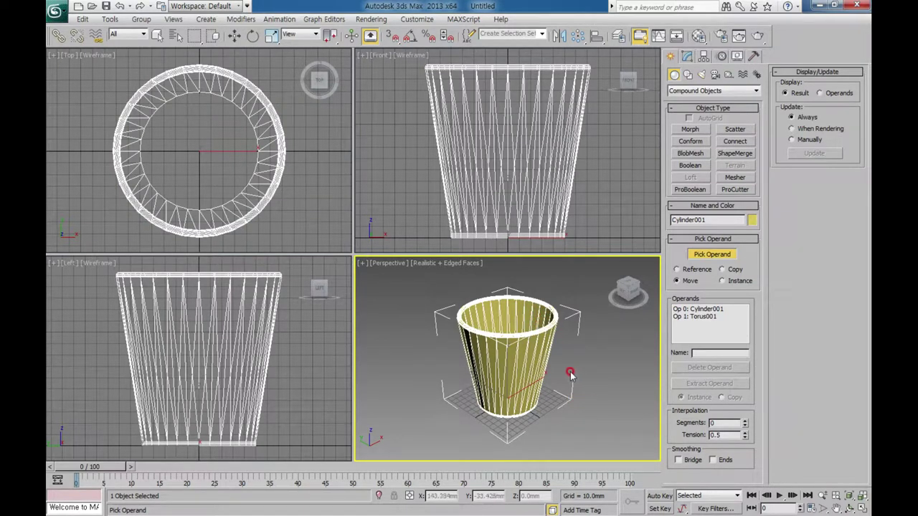
# Hide edges with F4, maximize the Perspective view and zoom in on the cup
pyautogui.moveTo(569, 364); pyautogui.dragTo(577, 361, button='middle')
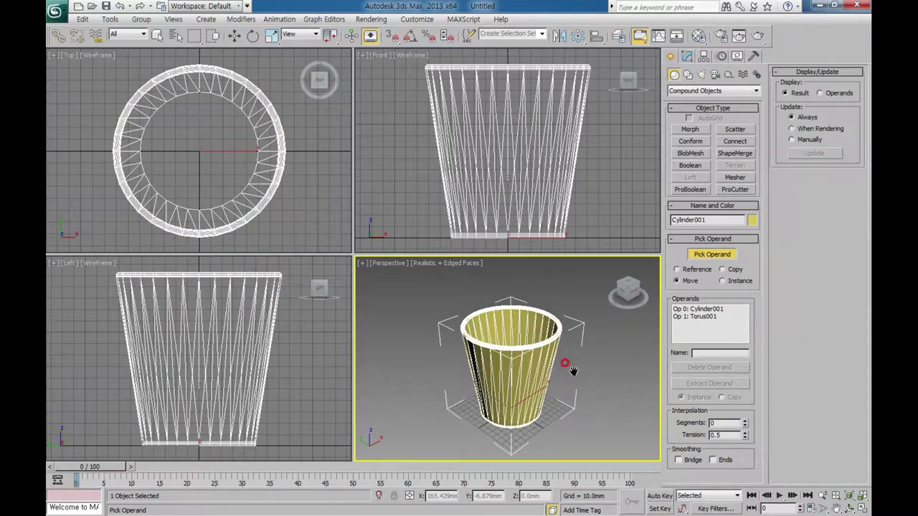
pyautogui.press('F4')
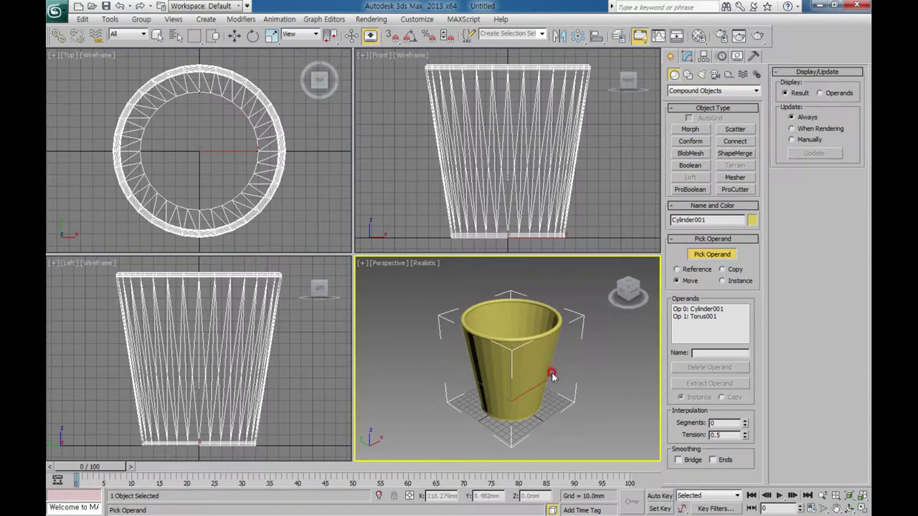
pyautogui.keyDown('alt'); pyautogui.moveTo(547, 377); pyautogui.dragTo(544, 361, button='middle'); pyautogui.keyUp('alt')
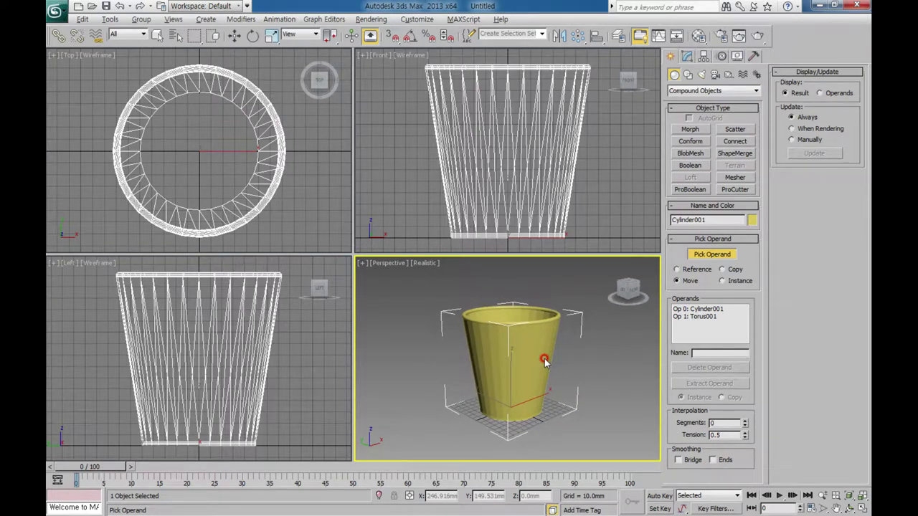
pyautogui.hotkey('alt', 'w')
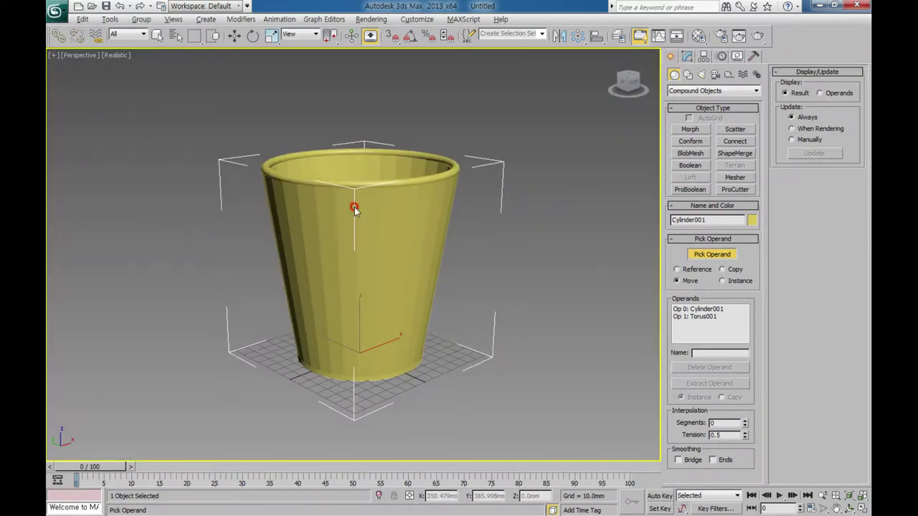
pyautogui.scroll(3, 403, 267)
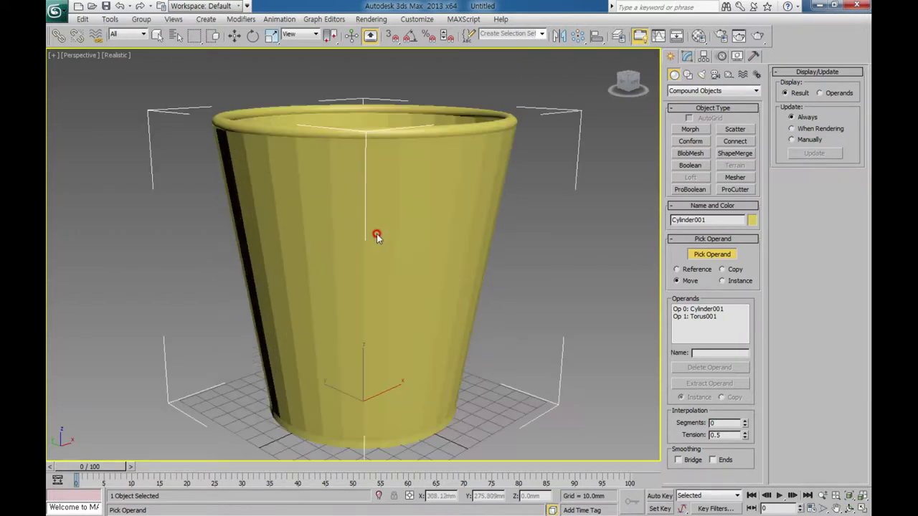
# Turn on Bridge and Ends smoothing for the Connect cup and show edges again
pyautogui.click(677, 460)
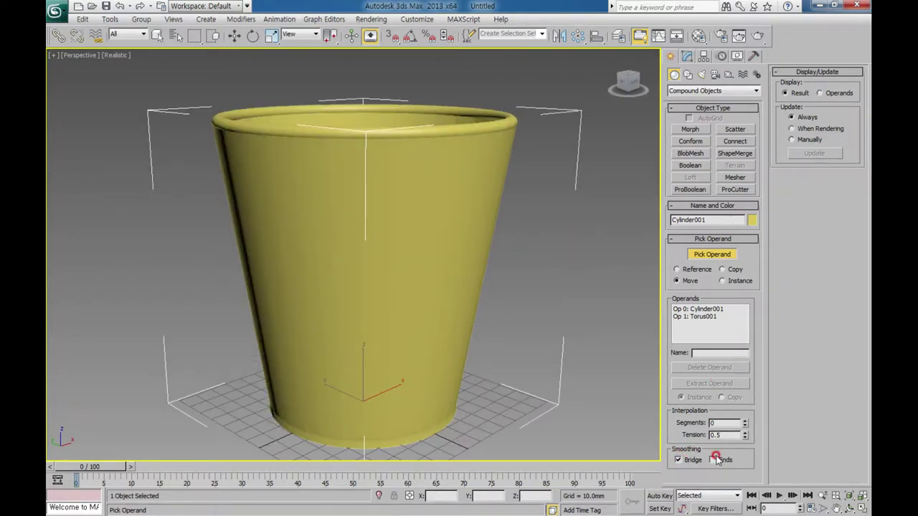
pyautogui.click(714, 459)
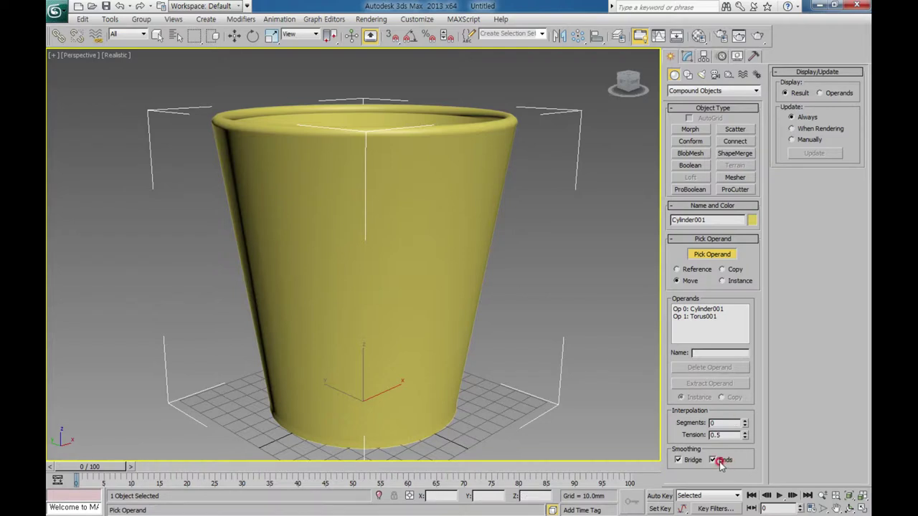
pyautogui.press('F4')
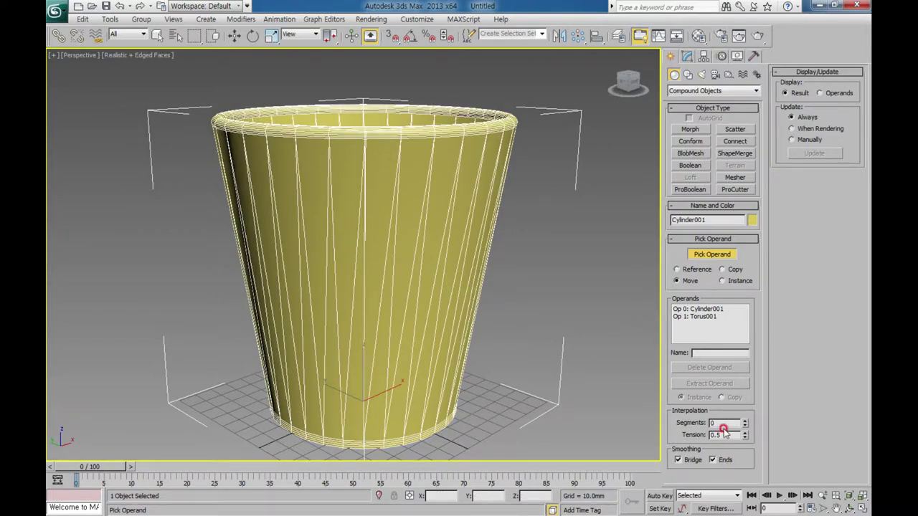
# Set Interpolation Segments to 20 and Tension to 0.2, then view the cup in four viewports
pyautogui.click(658, 456)
pyautogui.write('0')
pyautogui.press('Return')
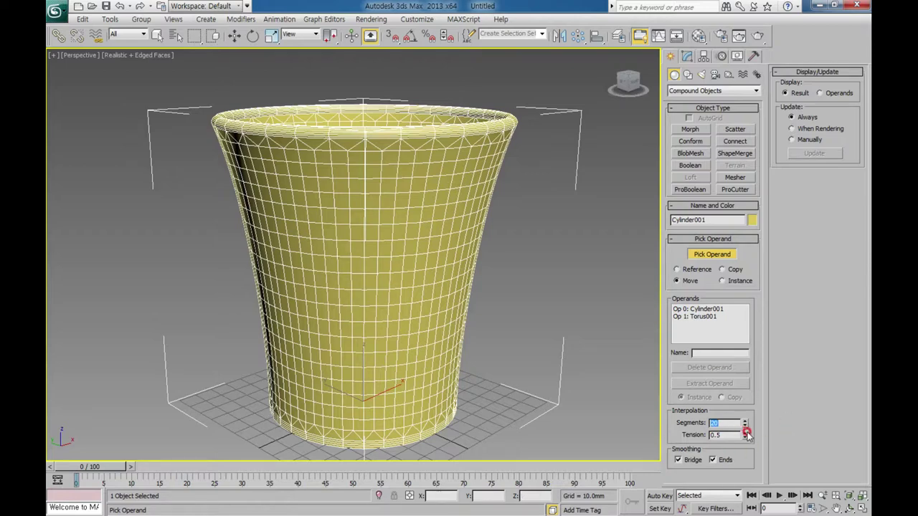
pyautogui.moveTo(746, 433); pyautogui.dragTo(730, 446)
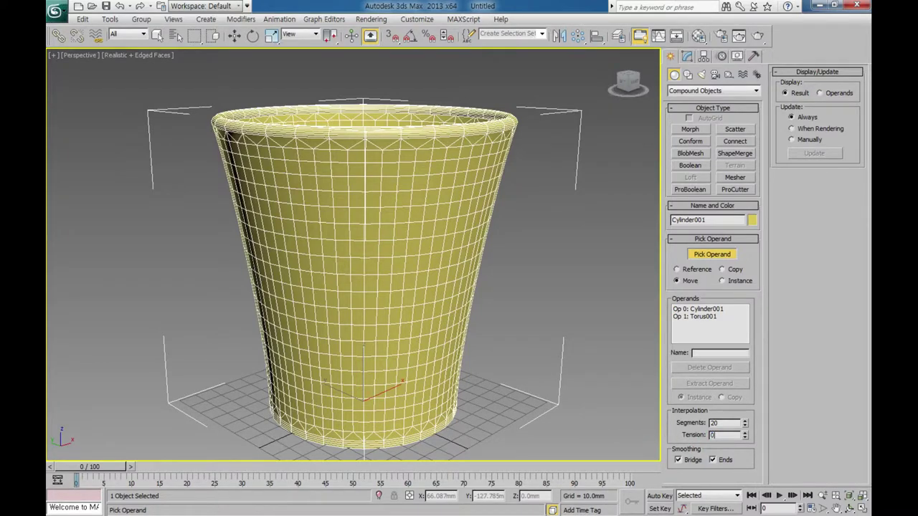
pyautogui.write('.2')
pyautogui.press('Return')
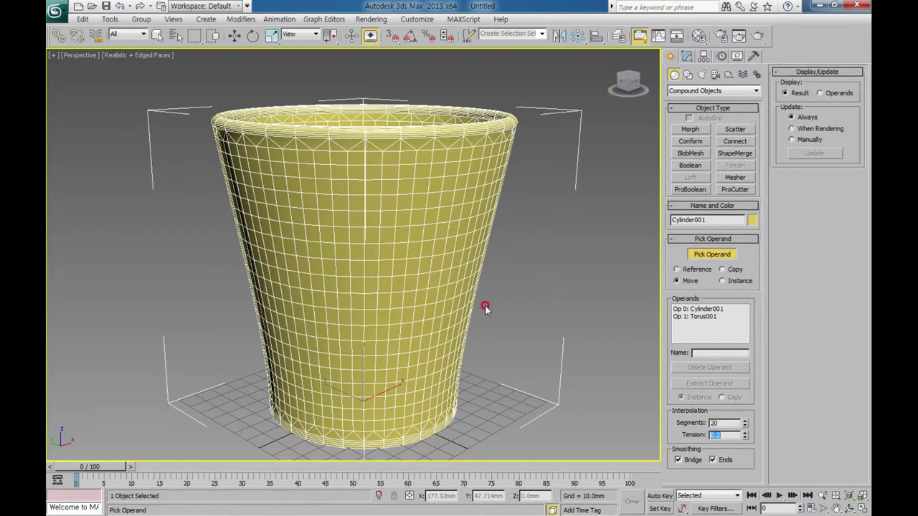
pyautogui.hotkey('alt', 'w')
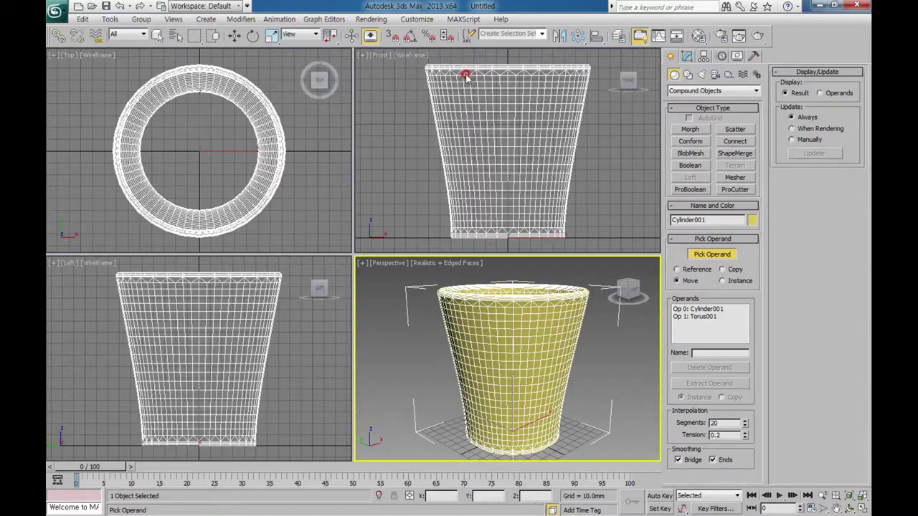
pyautogui.moveTo(500, 356)
pyautogui.keyDown('alt'); pyautogui.mouseDown(button='middle')
pyautogui.moveTo(449, 375)
pyautogui.moveTo(526, 356)
pyautogui.moveTo(520, 375)
pyautogui.mouseUp(button='middle'); pyautogui.keyUp('alt')
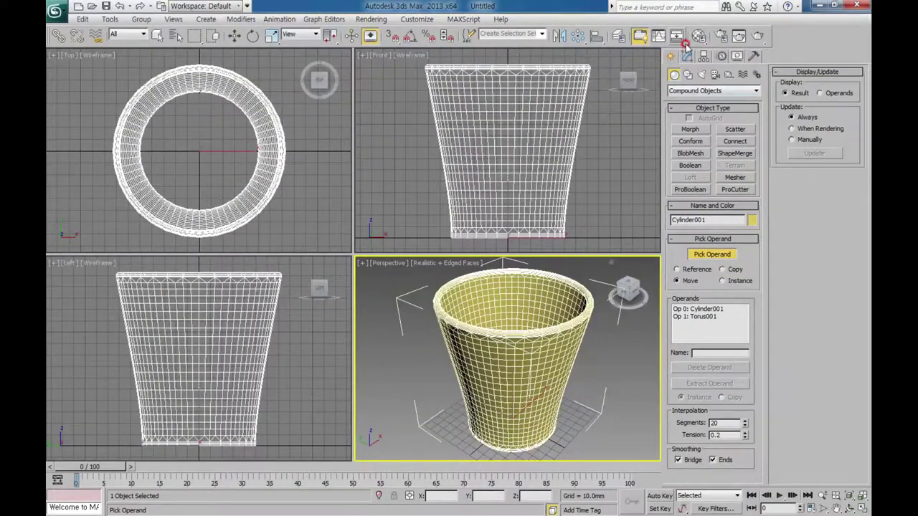
# In the Modify panel, select the Torus001 operand and drop to its Torus base level
pyautogui.click(687, 57)
pyautogui.click(739, 246)
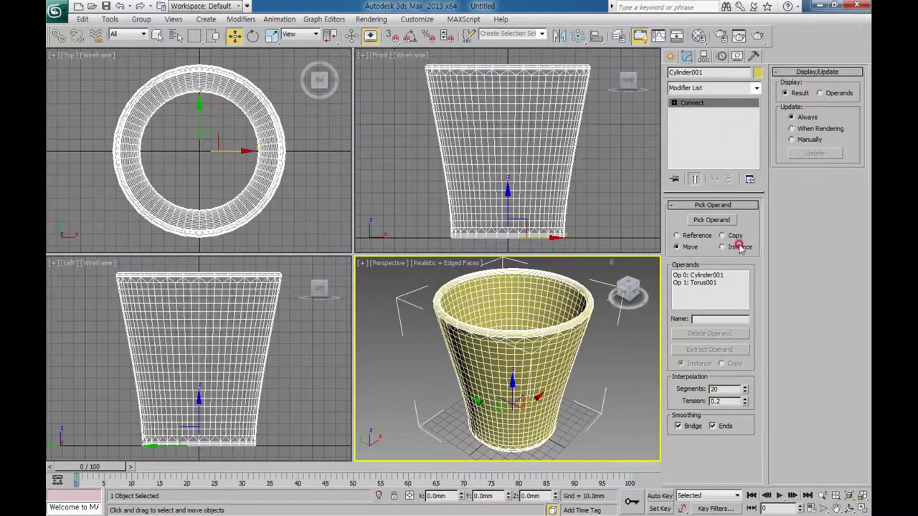
pyautogui.click(699, 284)
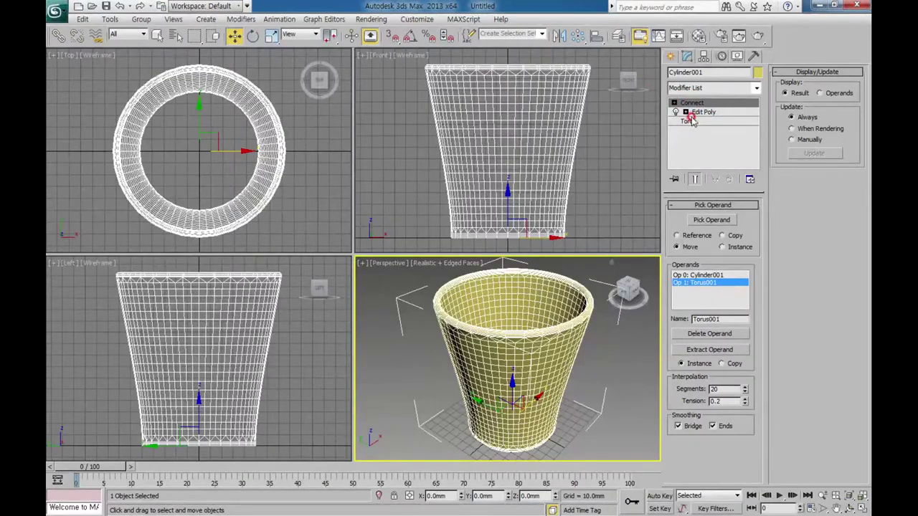
pyautogui.click(688, 121)
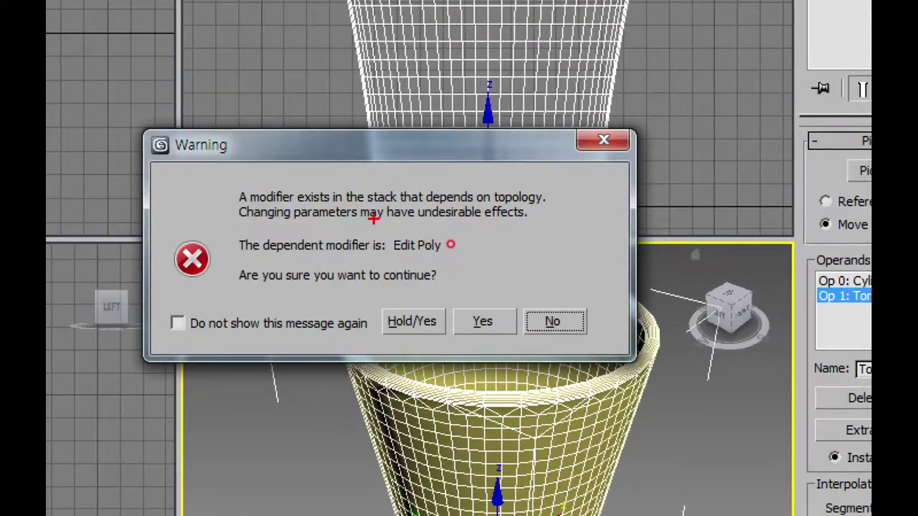
pyautogui.moveTo(455, 262); pyautogui.dragTo(443, 259)
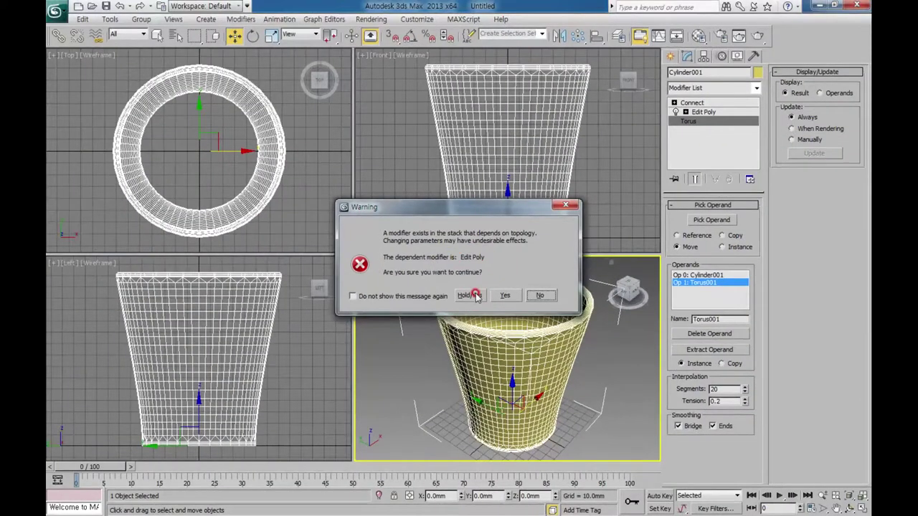
# Accept the Hold warning and locate maxhold.mx in the Documents\3dsMax\autoback folder
pyautogui.click(472, 294)
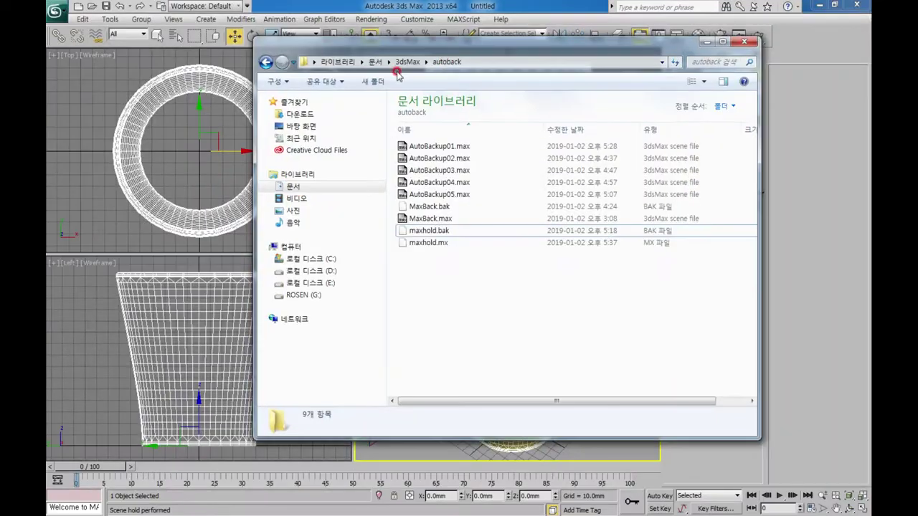
pyautogui.click(407, 62)
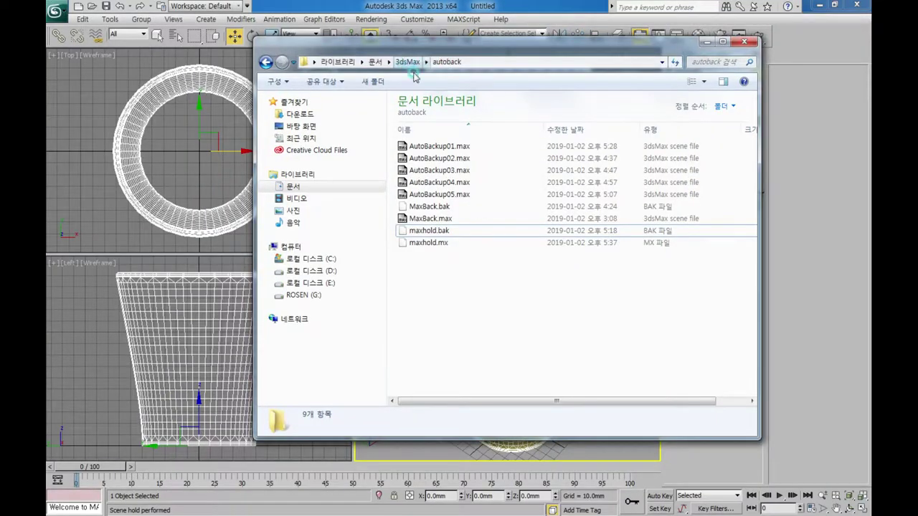
pyautogui.doubleClick(409, 158)
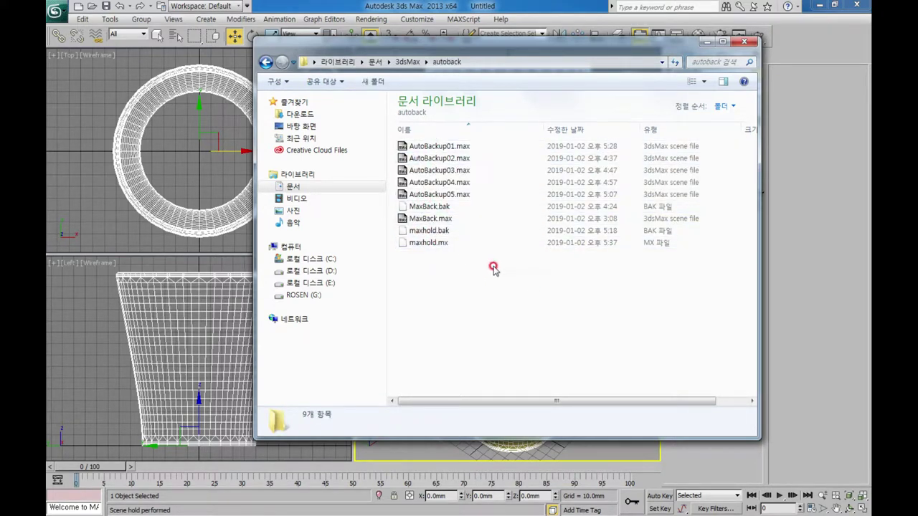
pyautogui.click(432, 244)
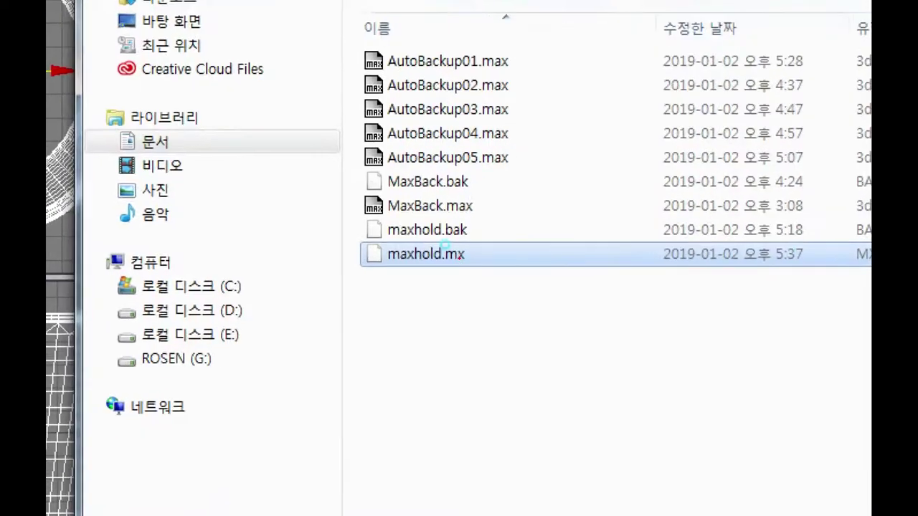
pyautogui.moveTo(463, 270)
pyautogui.mouseDown()
pyautogui.moveTo(464, 308)
pyautogui.moveTo(493, 293)
pyautogui.mouseUp()
pyautogui.moveTo(459, 359)
pyautogui.mouseDown()
pyautogui.moveTo(482, 336)
pyautogui.moveTo(503, 358)
pyautogui.moveTo(534, 357)
pyautogui.moveTo(565, 369)
pyautogui.mouseUp()
pyautogui.moveTo(566, 326); pyautogui.dragTo(534, 359)
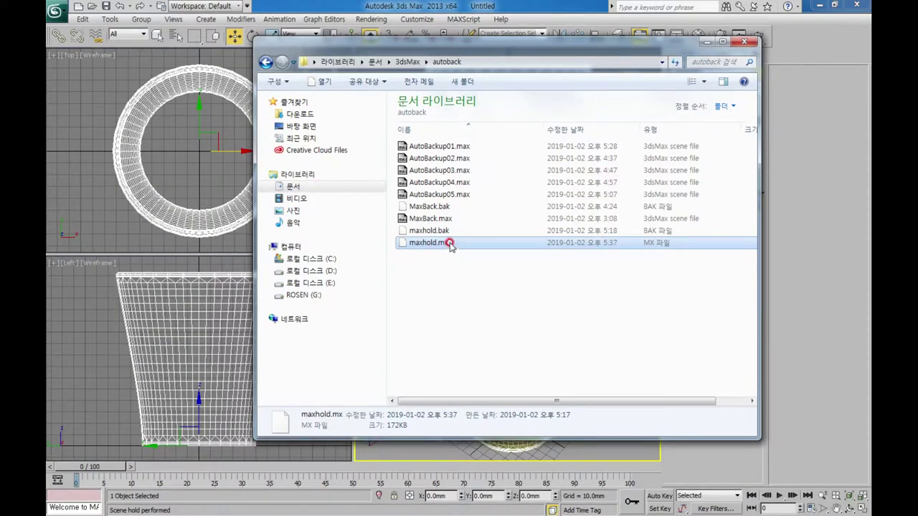
# Rename maxhold.mx to maxhold.max, confirm the extension change, and minimize Explorer
pyautogui.click(445, 241)
pyautogui.click(444, 242)
pyautogui.write('a')
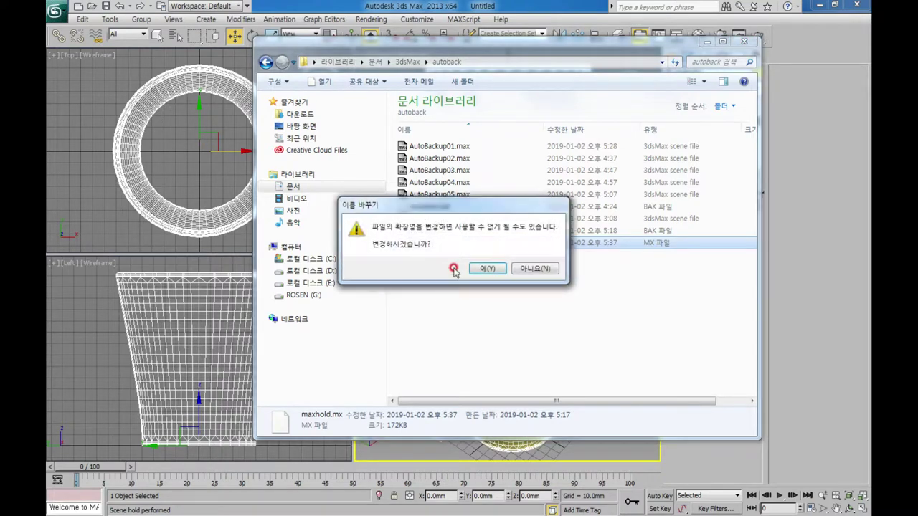
pyautogui.click(488, 299)
pyautogui.click(425, 247)
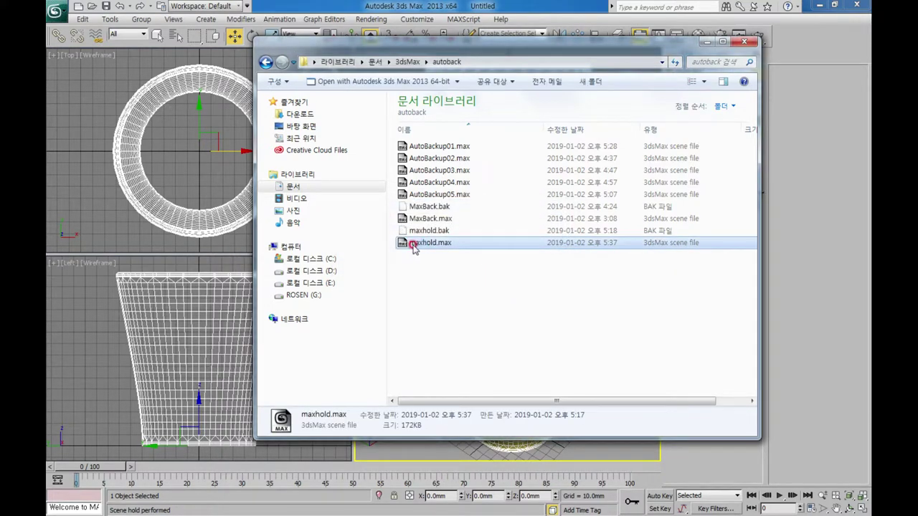
pyautogui.click(699, 47)
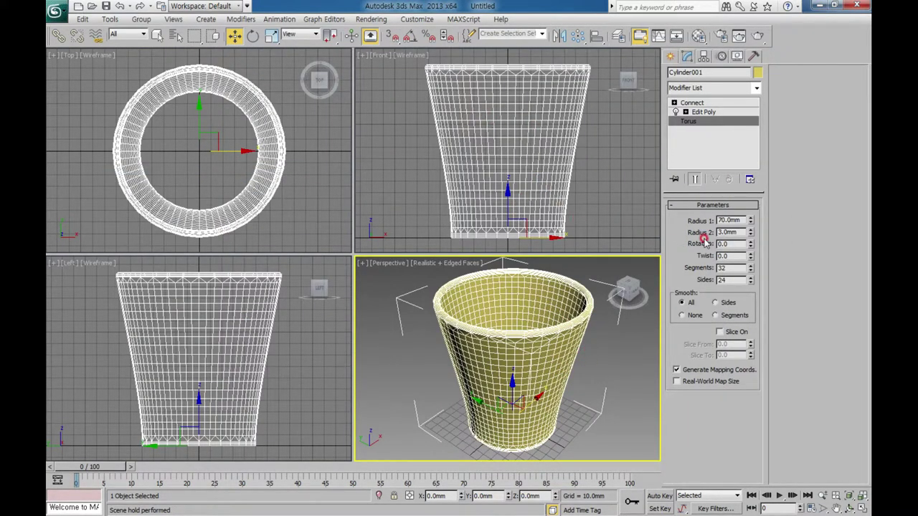
# Set the torus rim's Radius 1 to 65mm and Radius 2 to 2mm, then return to Connect
pyautogui.write('35')
pyautogui.press('Return')
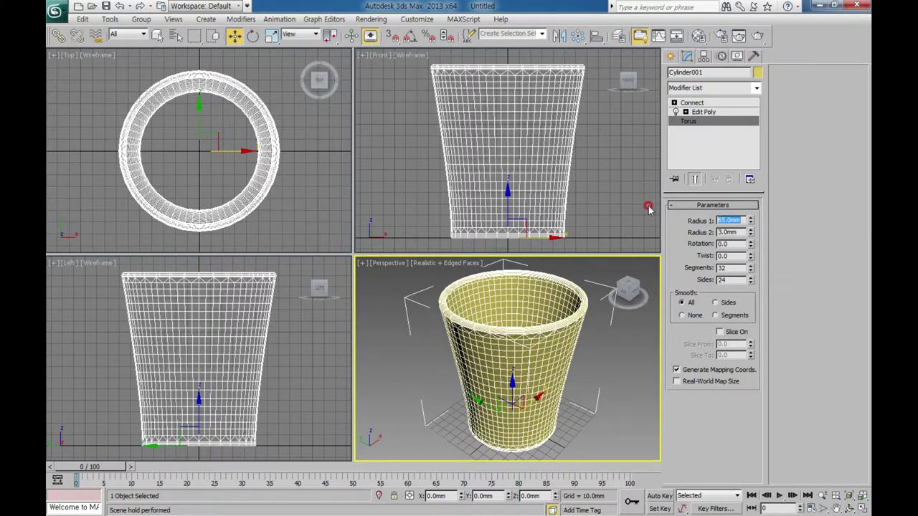
pyautogui.click(726, 228)
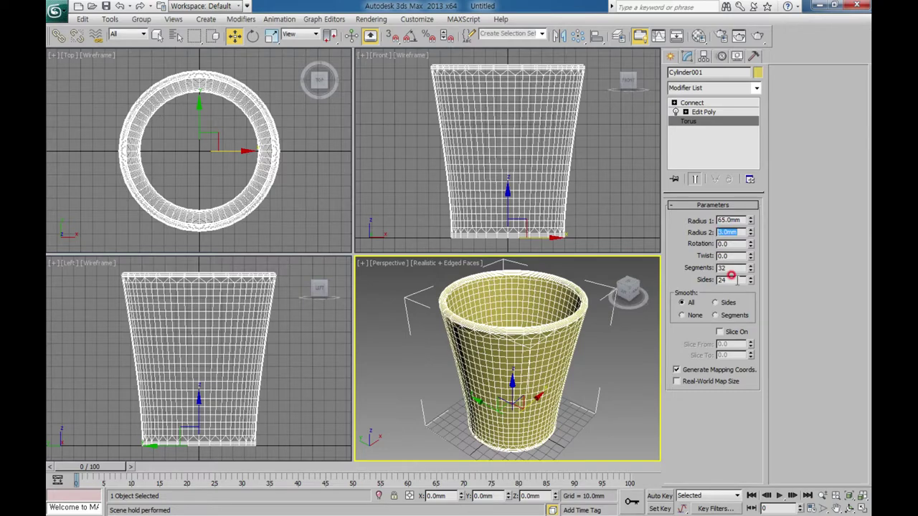
pyautogui.write('2')
pyautogui.press('Return')
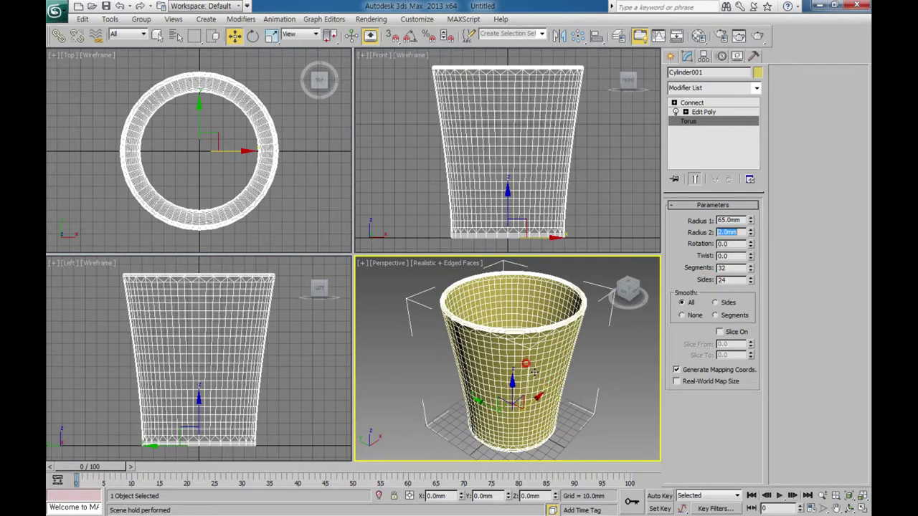
pyautogui.moveTo(542, 393)
pyautogui.keyDown('alt'); pyautogui.mouseDown(button='middle')
pyautogui.moveTo(470, 411)
pyautogui.moveTo(535, 349)
pyautogui.moveTo(528, 334)
pyautogui.mouseUp(button='middle'); pyautogui.keyUp('alt')
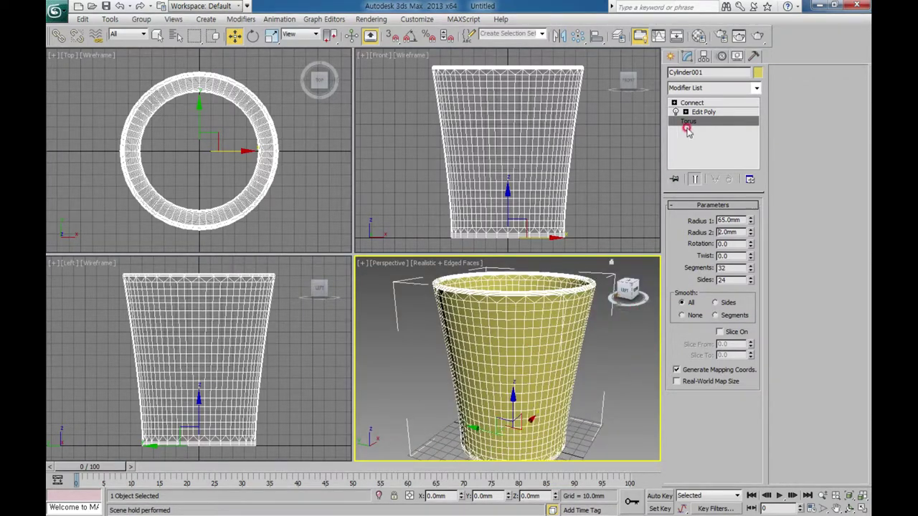
pyautogui.click(721, 150)
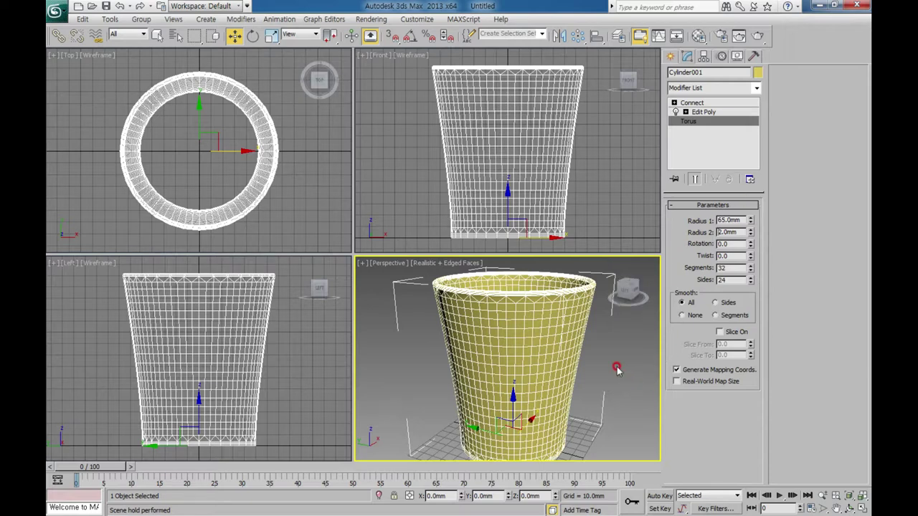
pyautogui.moveTo(560, 345)
pyautogui.keyDown('alt'); pyautogui.mouseDown(button='middle')
pyautogui.moveTo(538, 348)
pyautogui.moveTo(761, 127)
pyautogui.mouseUp(button='middle'); pyautogui.keyUp('alt')
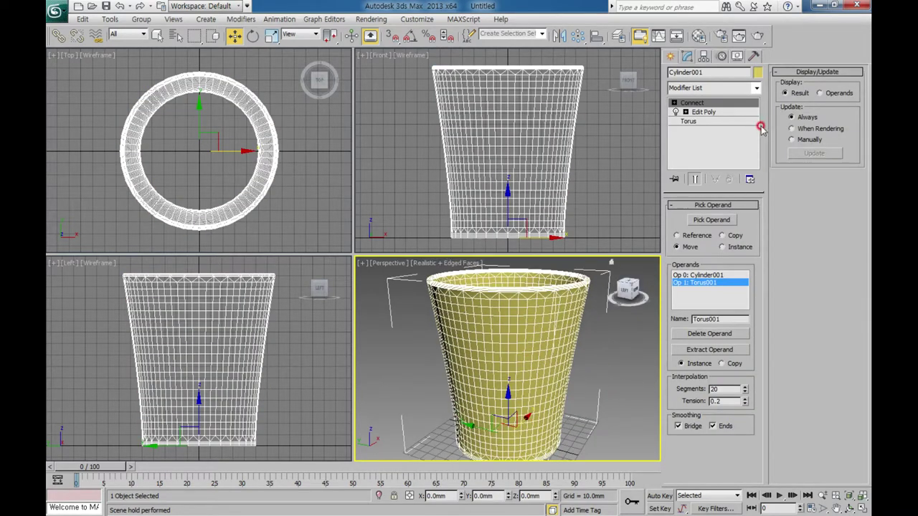
# Make the cup's object colour white, deselect it, and maximize the Perspective viewport
pyautogui.click(756, 74)
pyautogui.click(560, 288)
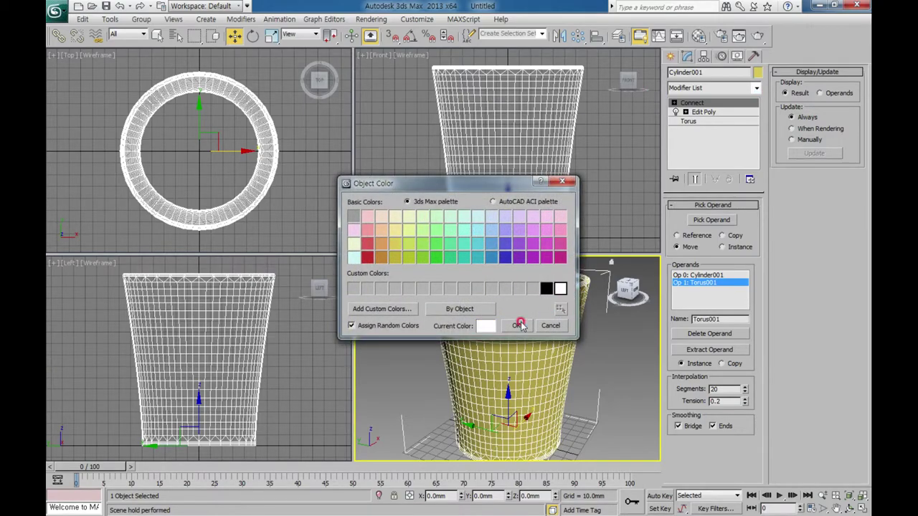
pyautogui.click(520, 326)
pyautogui.click(584, 390)
pyautogui.hotkey('alt', 'w')
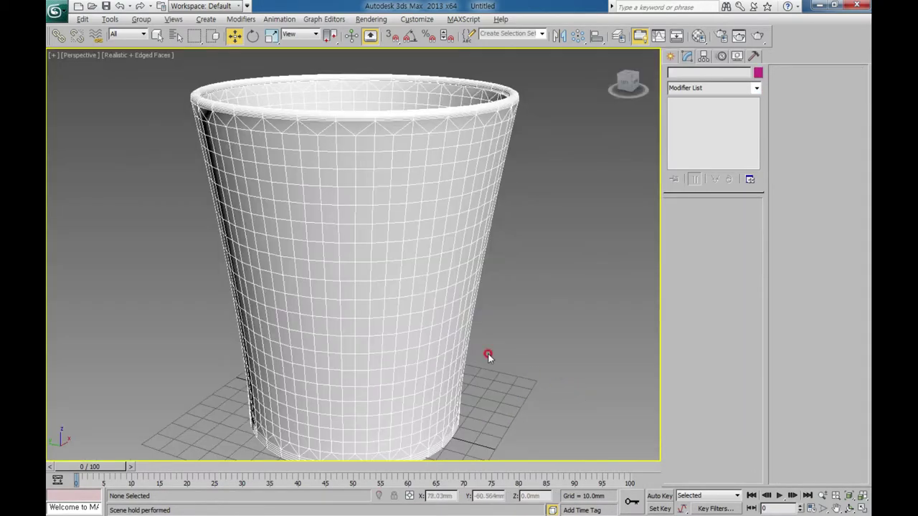